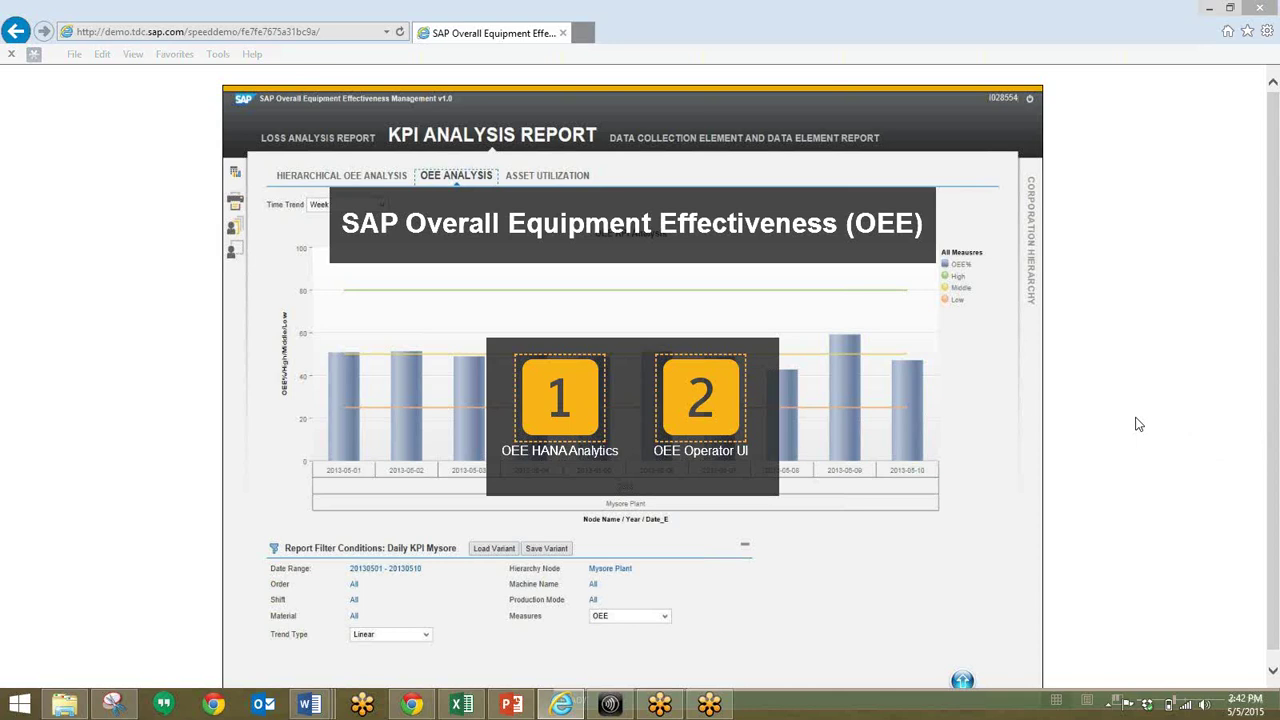
Open the OEE HANA Analytics demo and inspect the AREA_NOODLES figures in the Hierarchical OEE Analysis for Mysore Plant
click(563, 398)
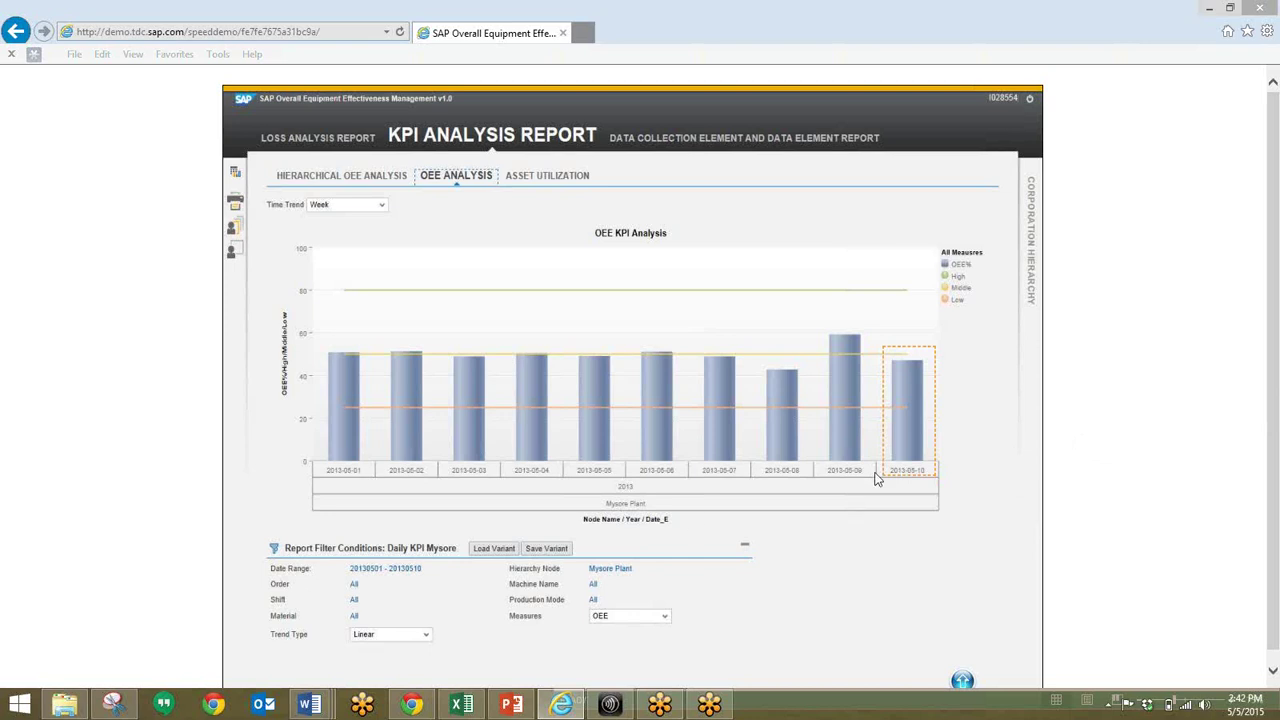
mouse_move(903, 405)
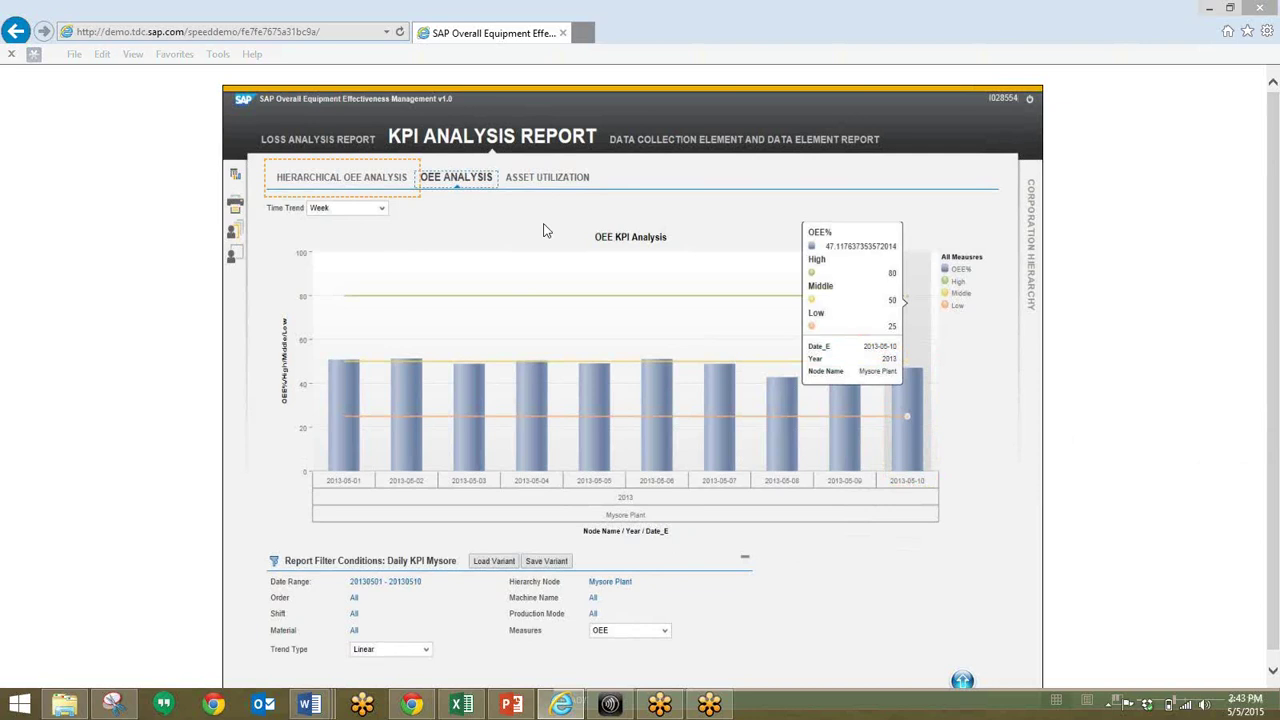
click(381, 179)
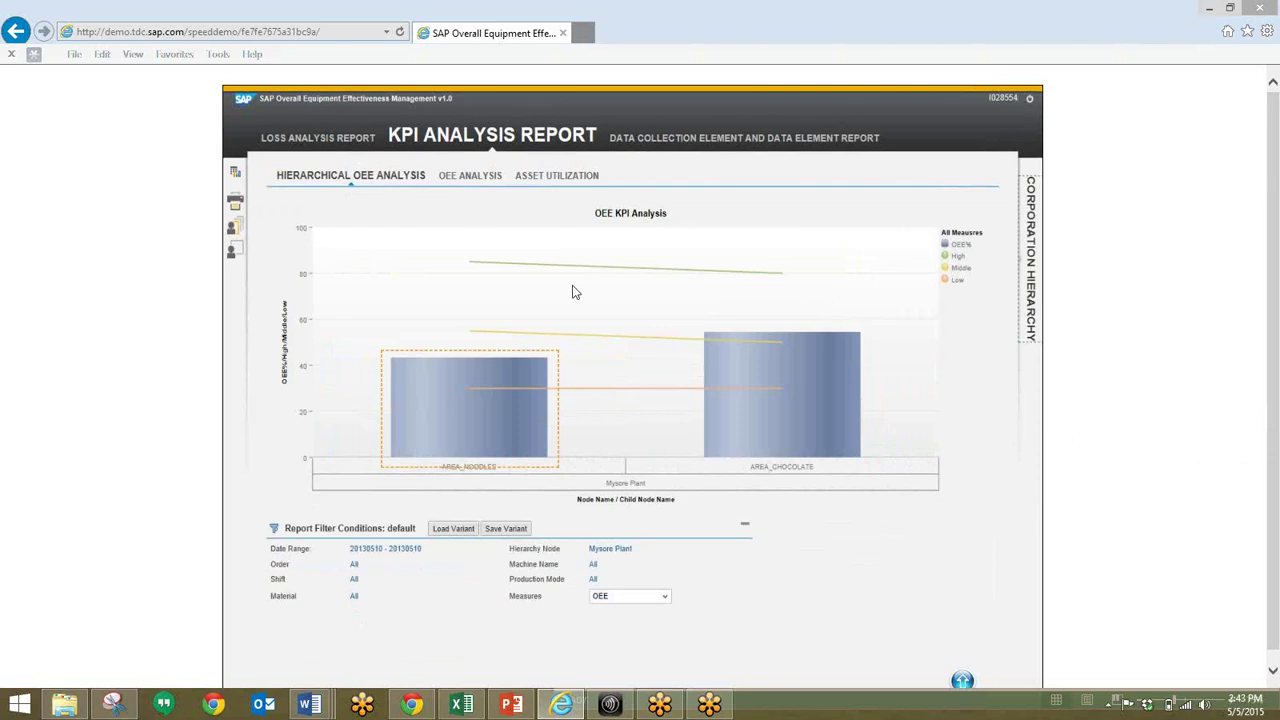
click(482, 402)
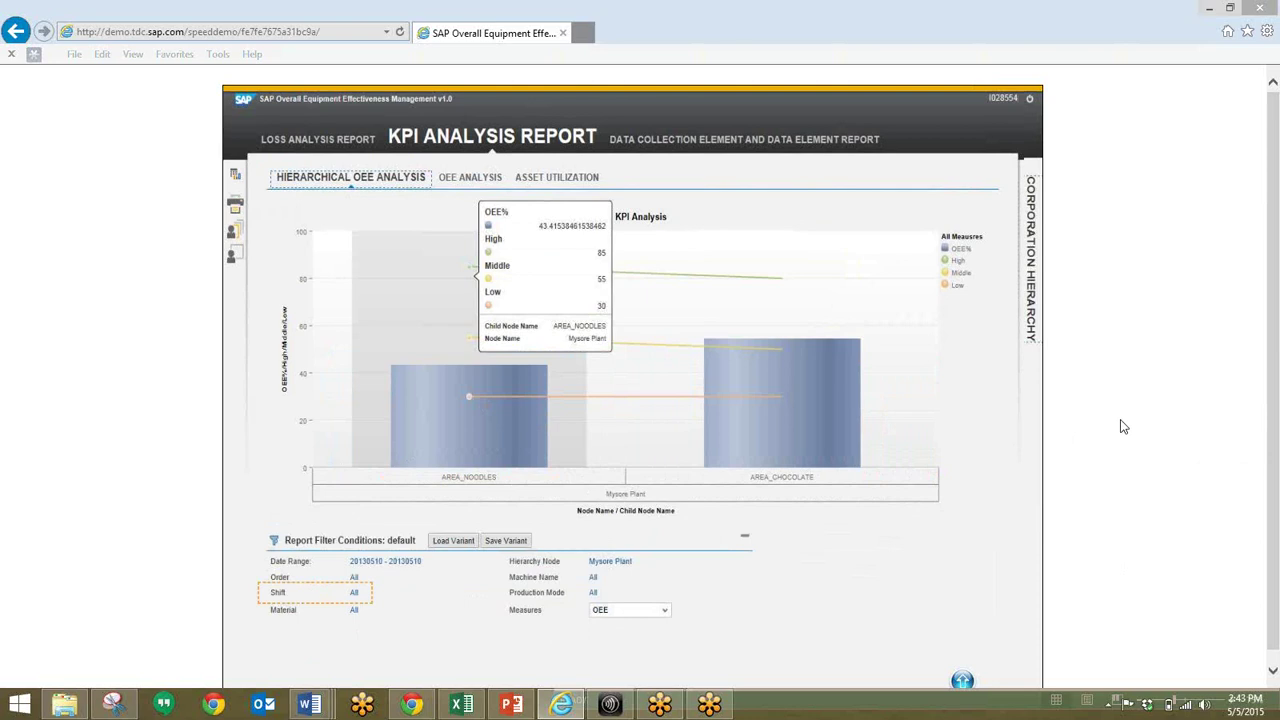
Filter the hierarchical OEE chart to the NGHT shift and show the Availability, Performance and Quality measures in turn
click(308, 593)
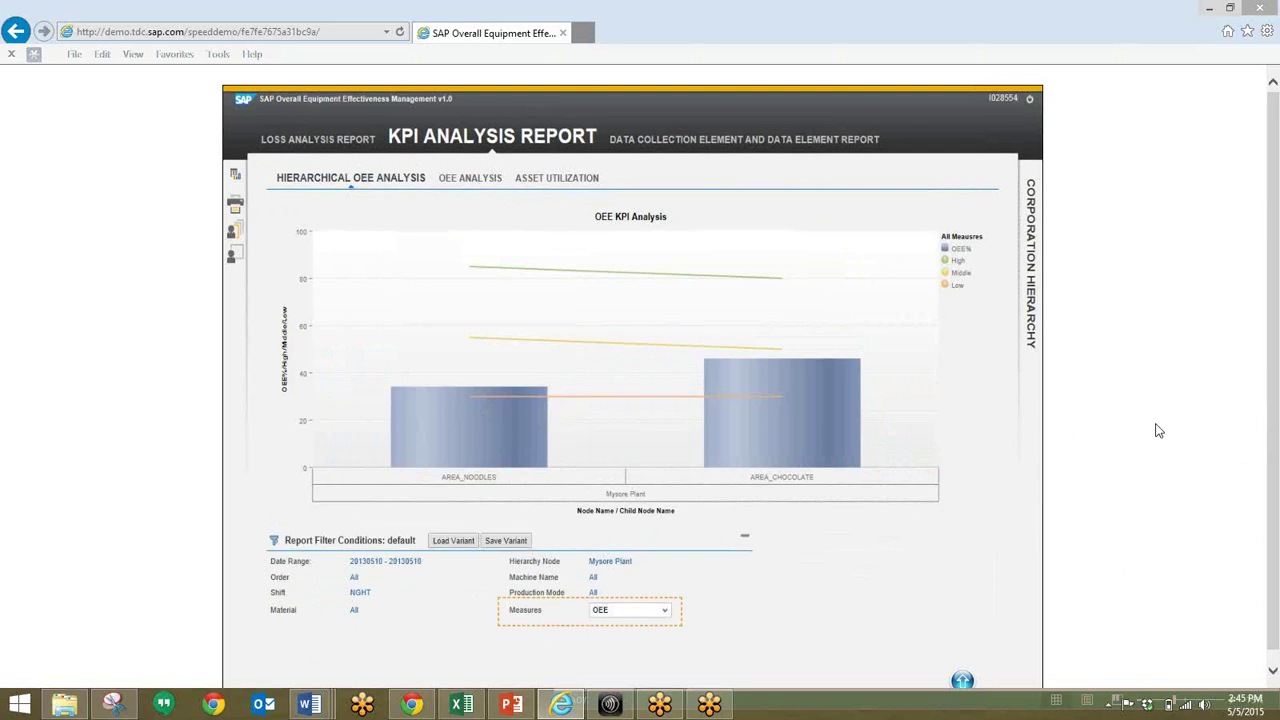
key(Down)
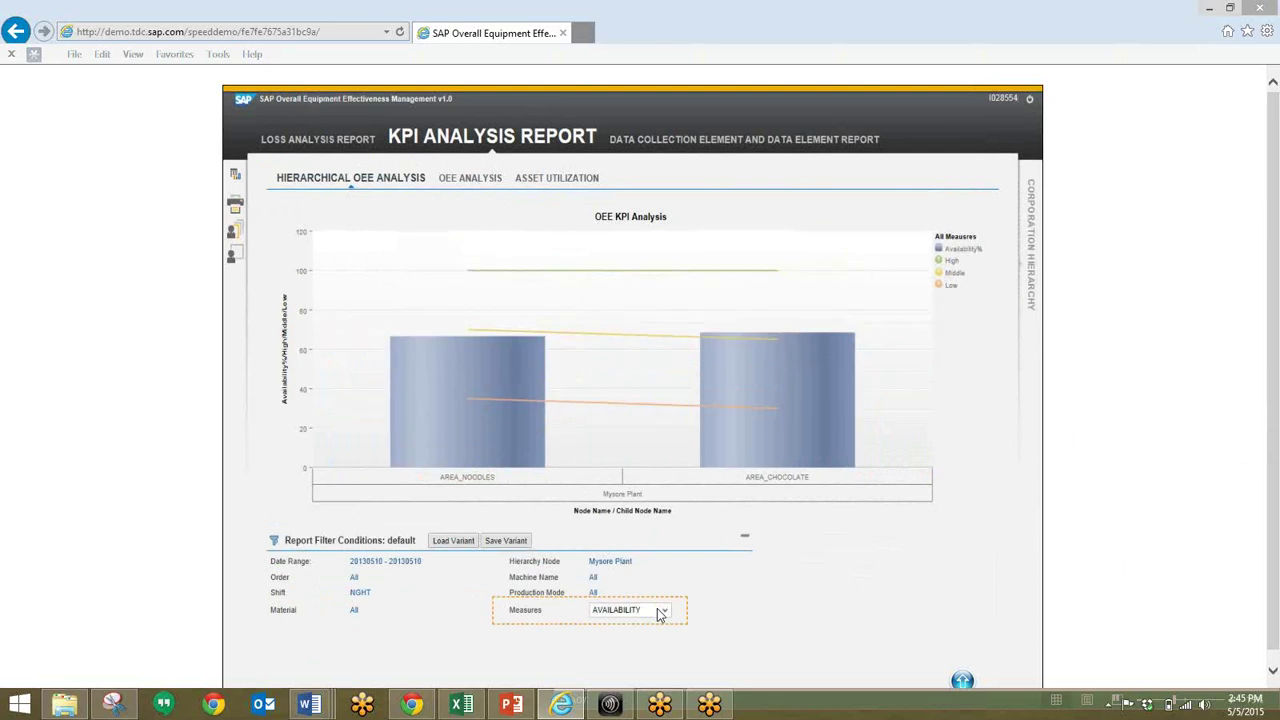
key(Down)
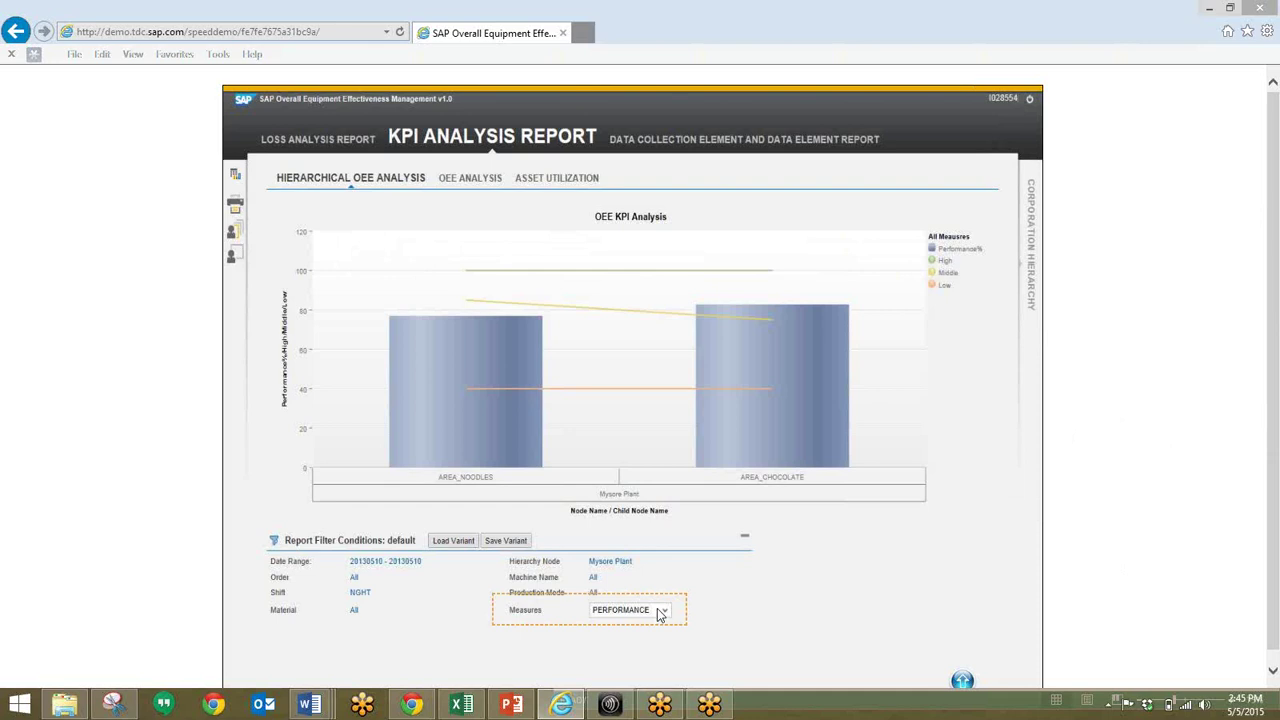
key(Down)
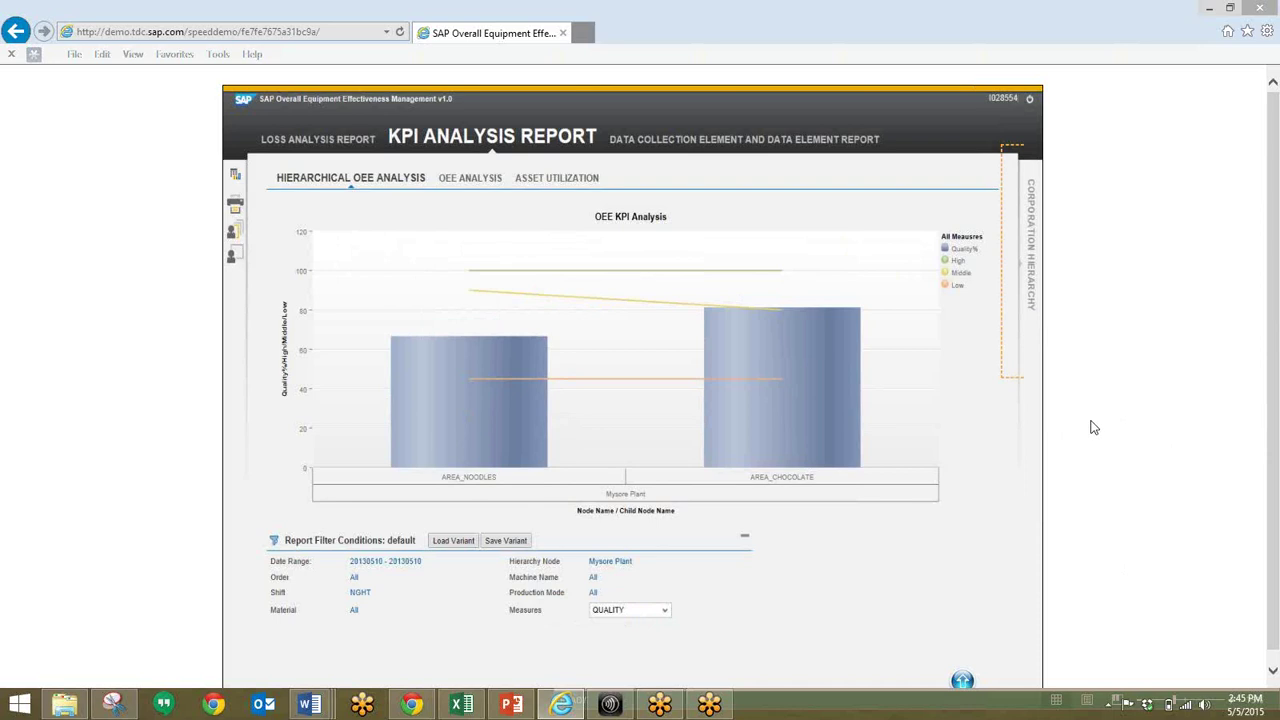
Narrow the Availability chart to hierarchy node AREA_NOODLES, material Noodles -100g and production mode Processing
click(1030, 325)
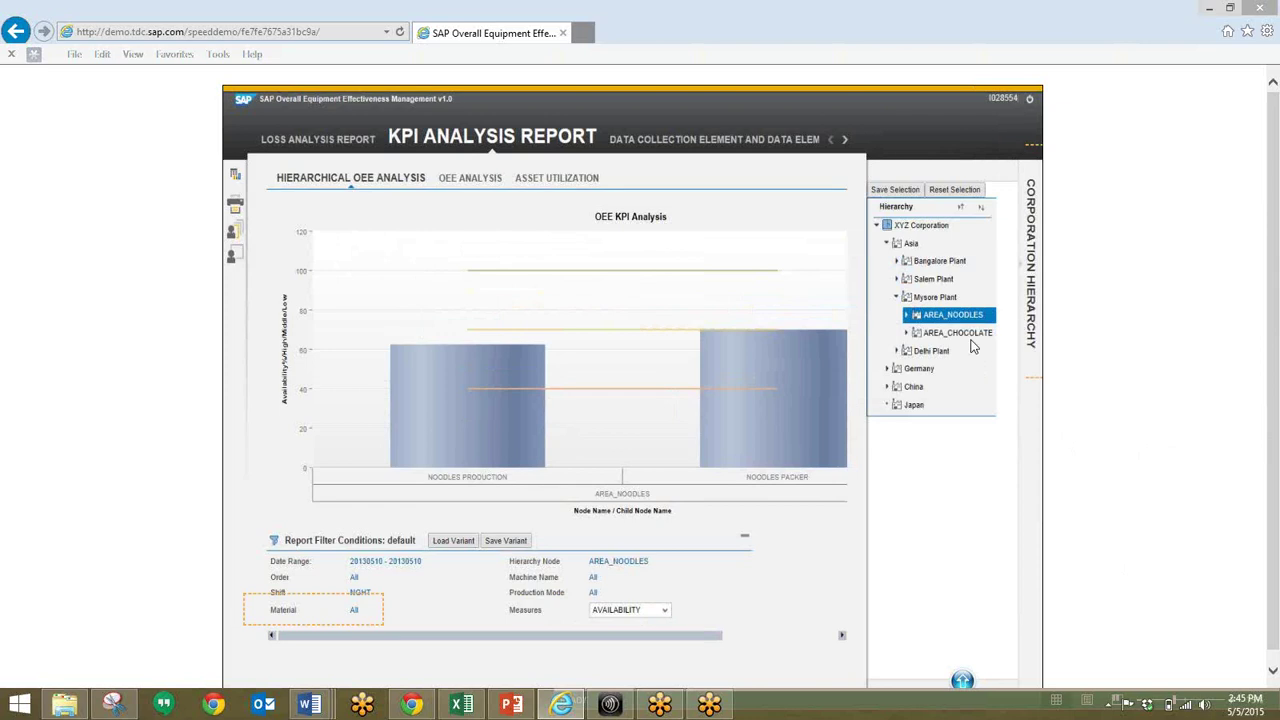
click(355, 612)
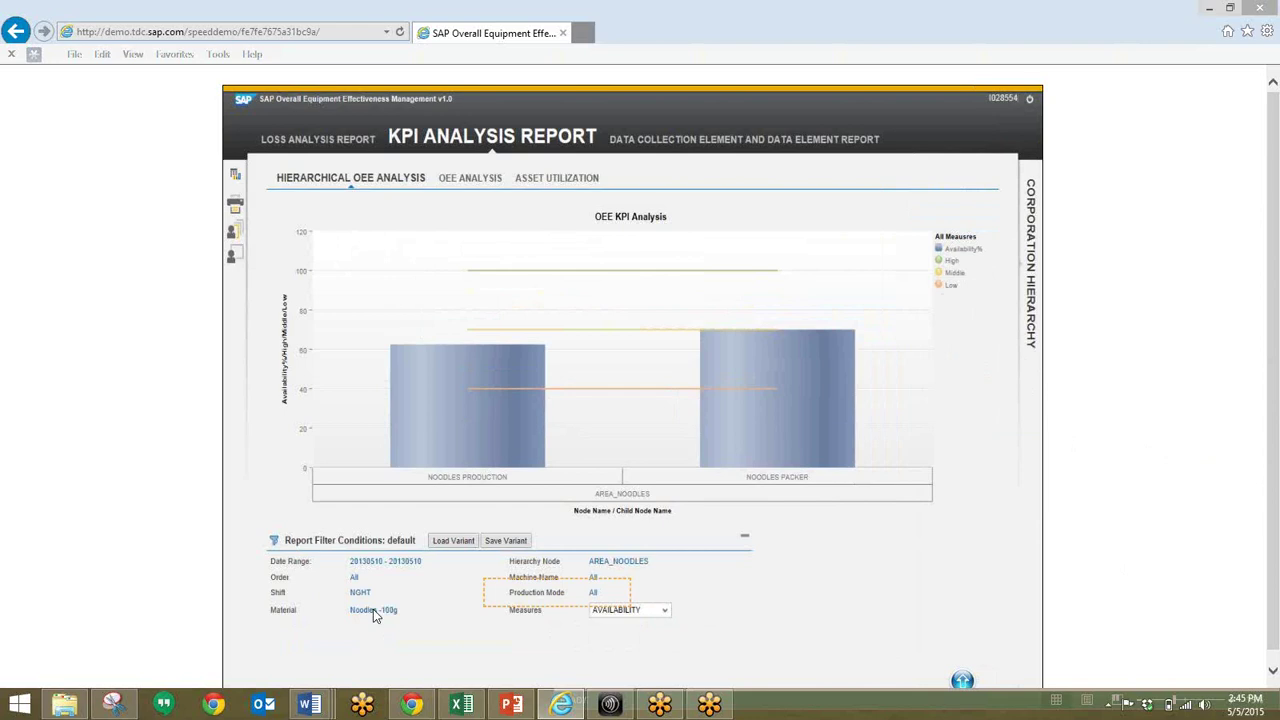
click(582, 592)
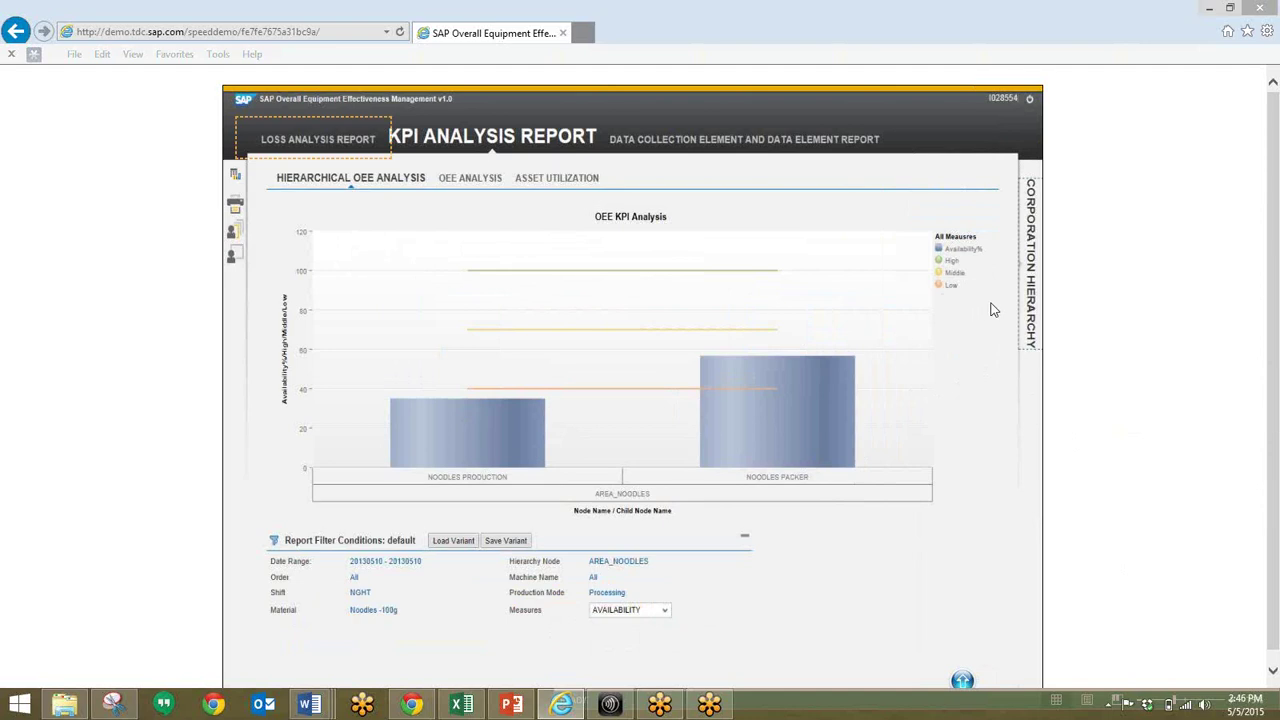
Open the Unscheduled Downtime loss analysis for NOODLES PRODUCTION and drill down into the Process Failure reason code
click(288, 141)
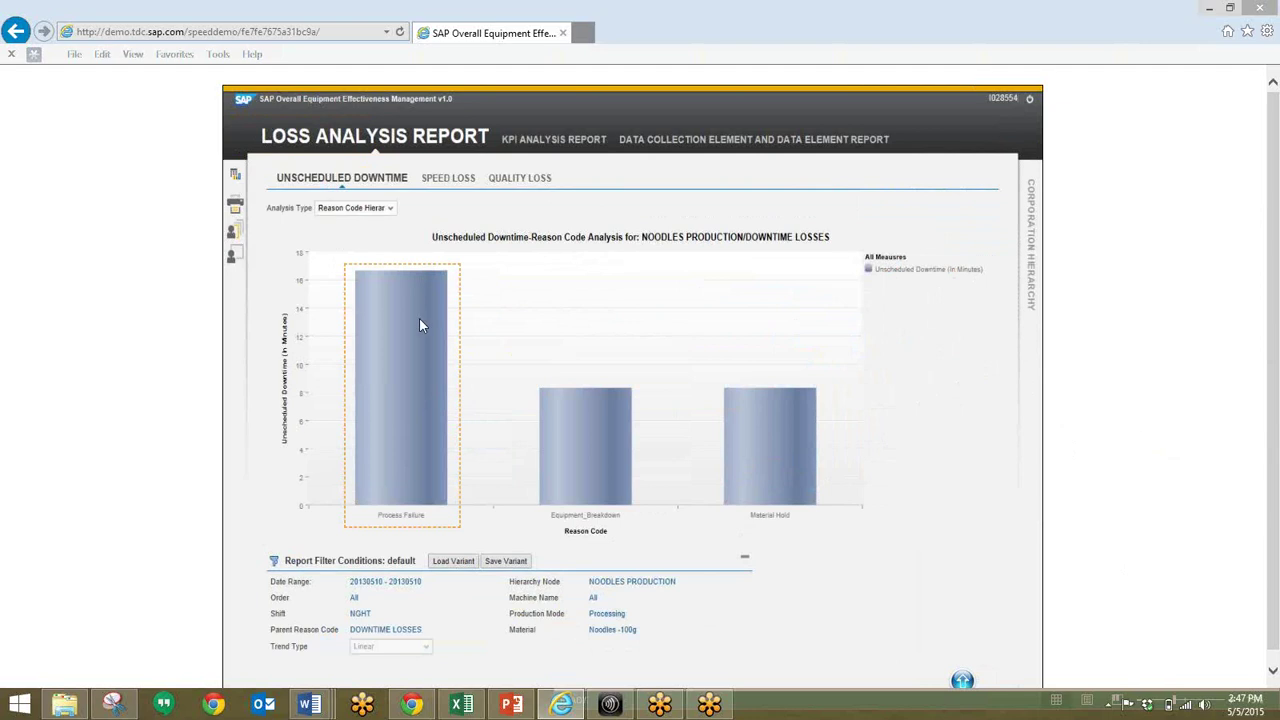
mouse_move(419, 320)
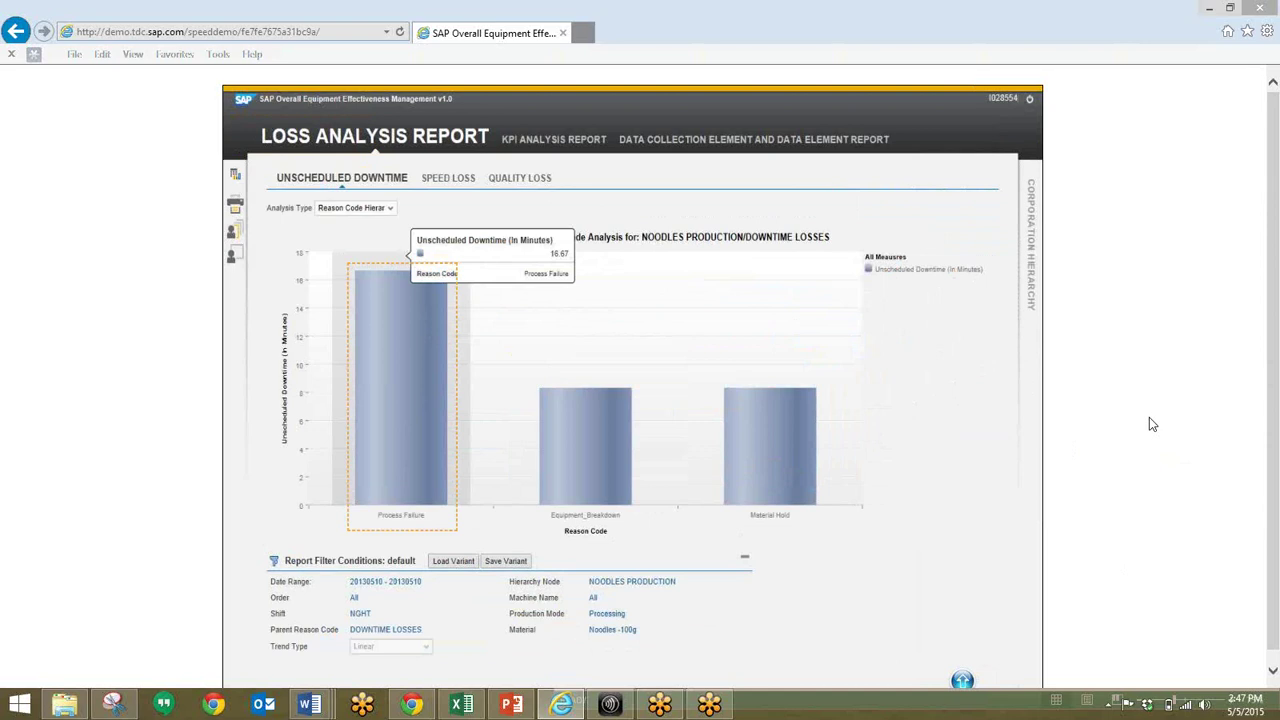
click(410, 395)
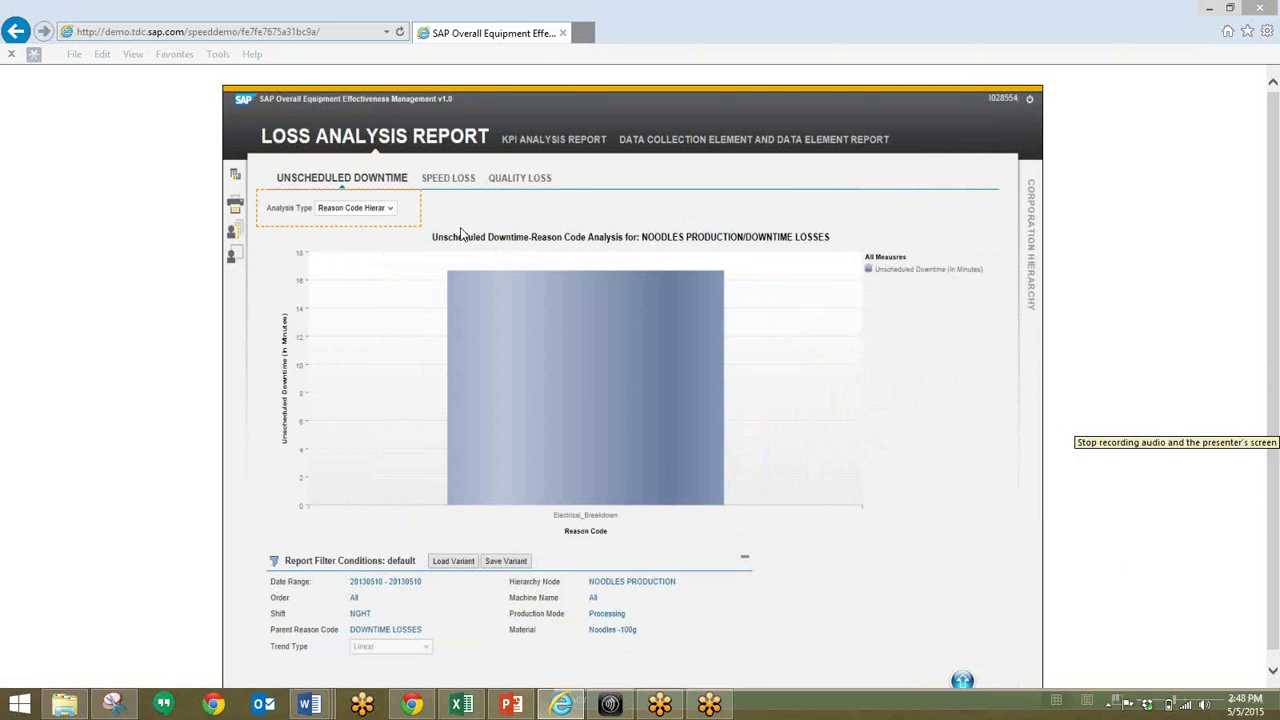
Change the downtime analysis type to attached machine loss and inspect the DRYER share for NOODLES PRODUCTION
click(377, 208)
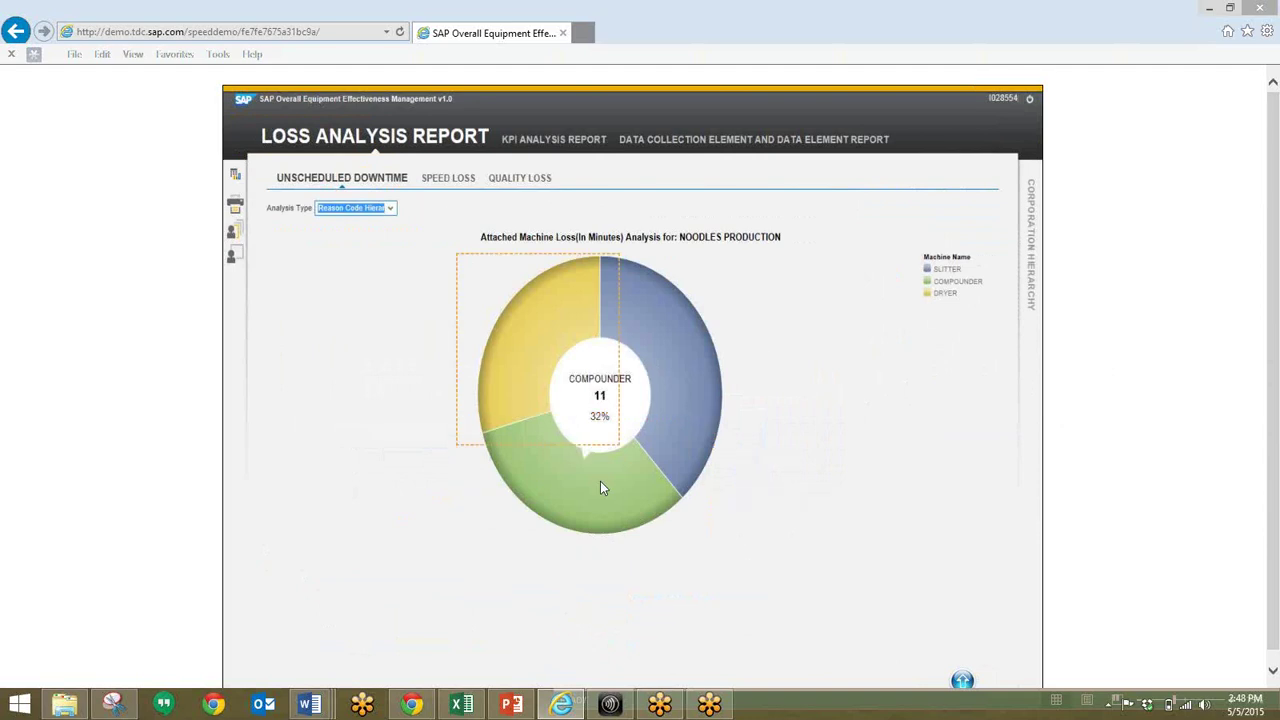
click(512, 336)
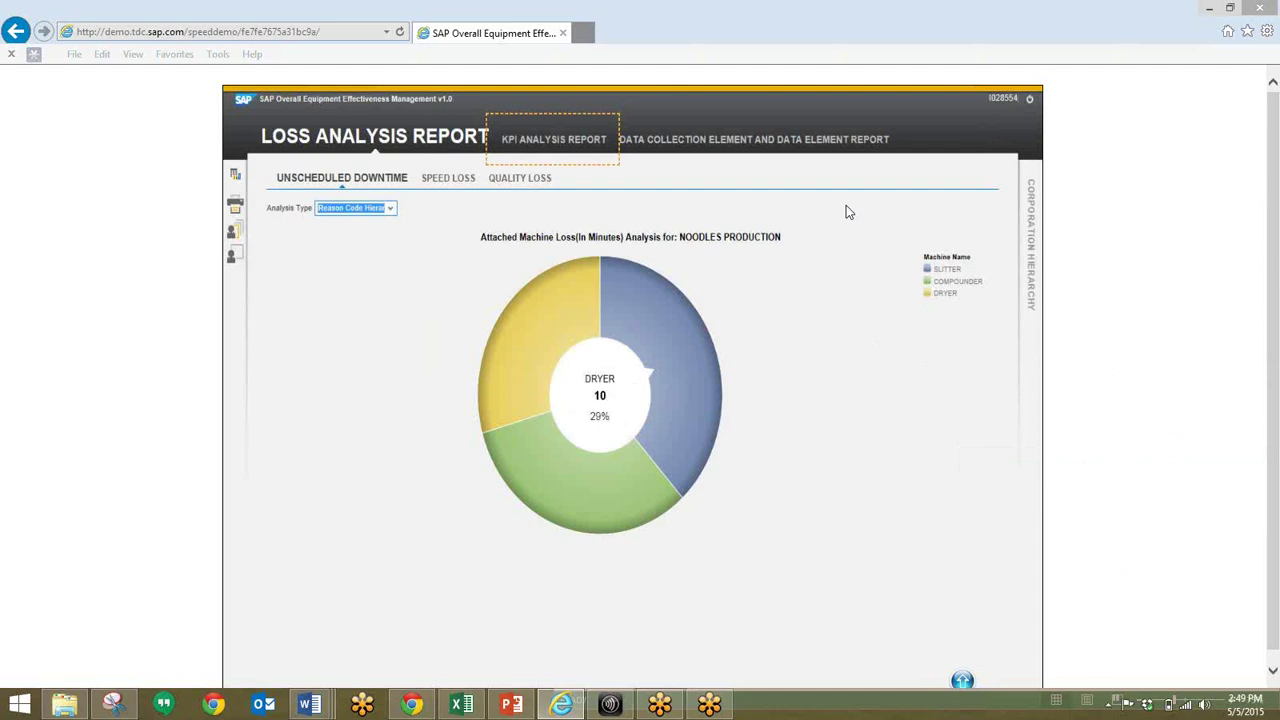
Review Mysore Plant's PERFORMANCE measure in the KPI Analysis Report and open the Loss Analysis Report
click(566, 140)
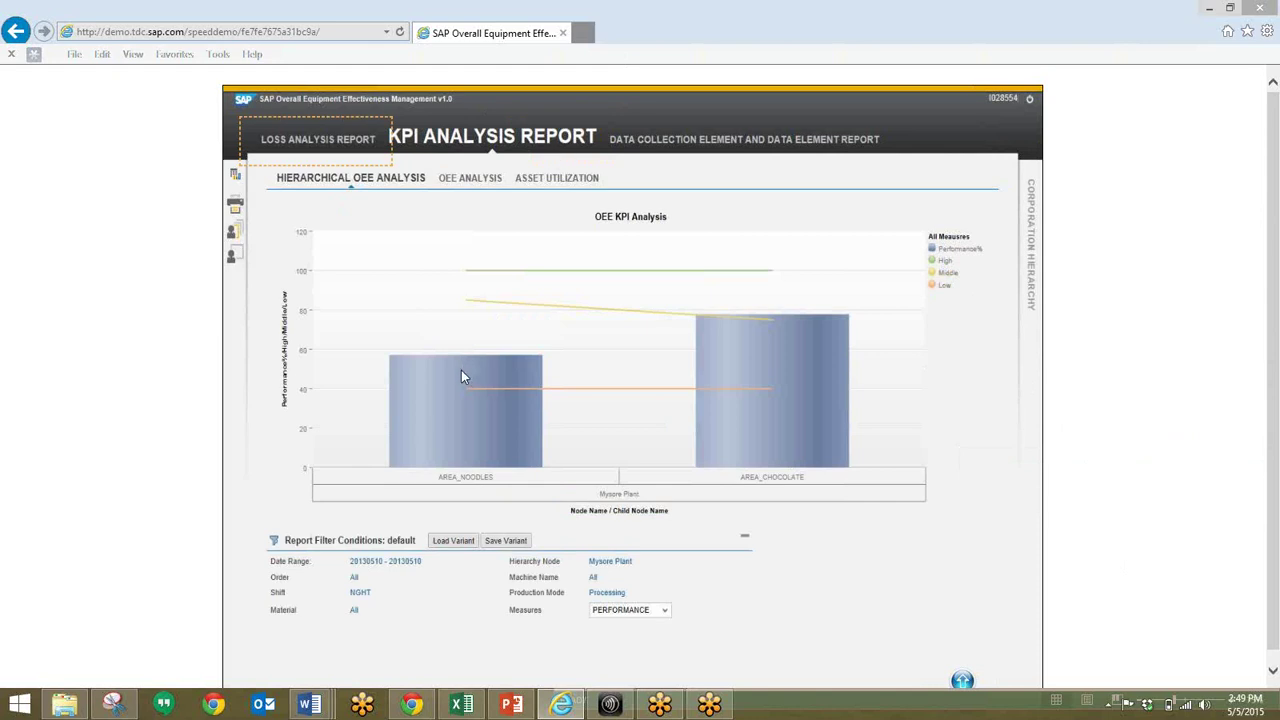
click(344, 145)
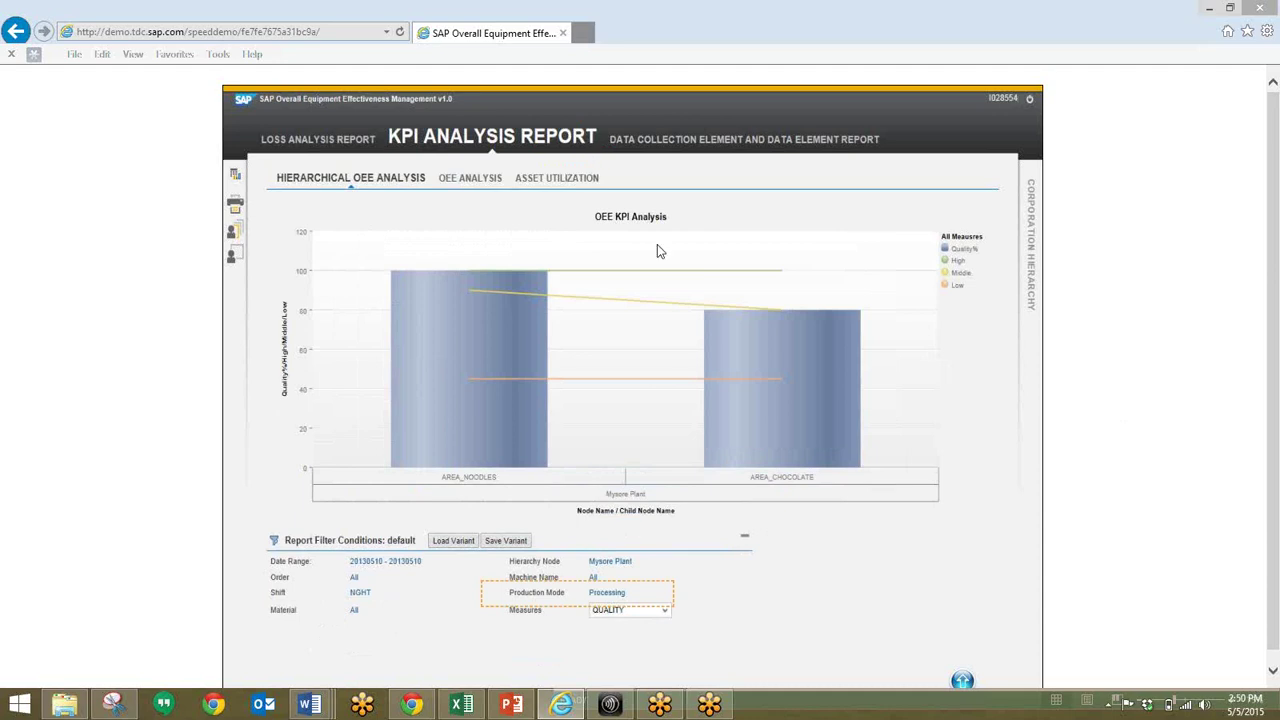
Filter the QUALITY chart to production mode ChangeOver and examine the TUNNEL reason code in the Quality Loss analysis for AREA_NOODLES
click(621, 591)
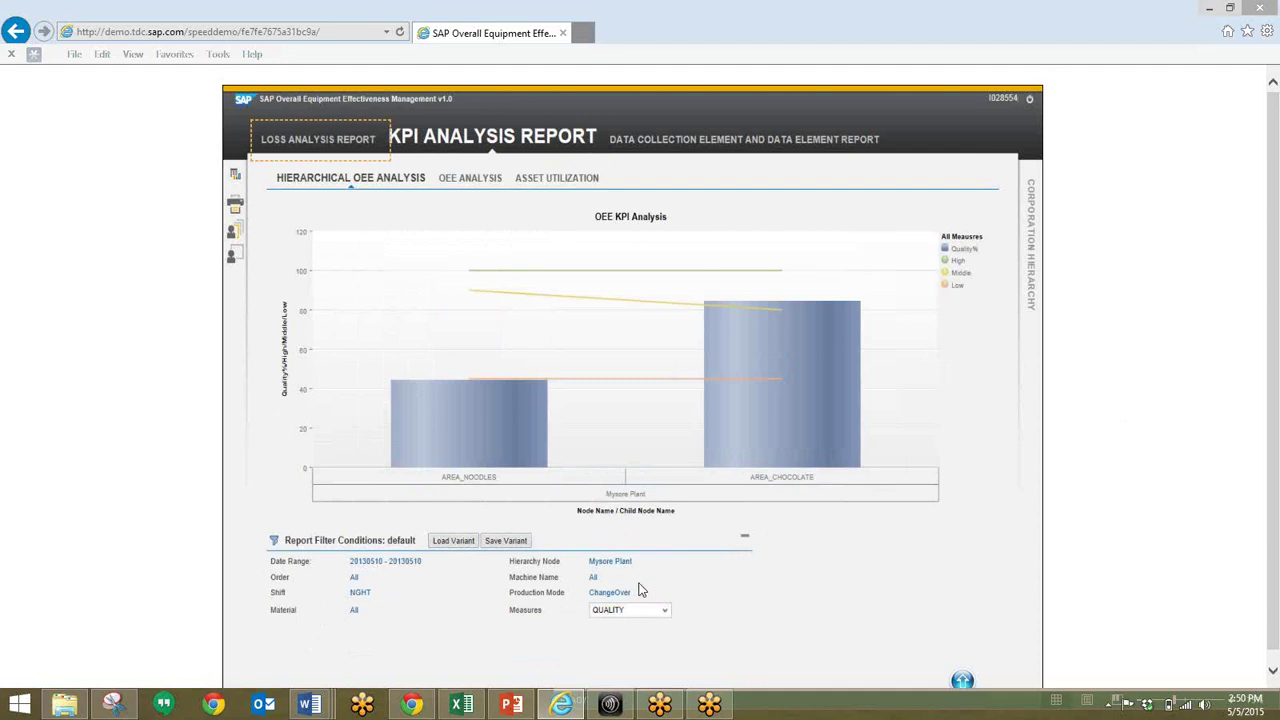
click(320, 139)
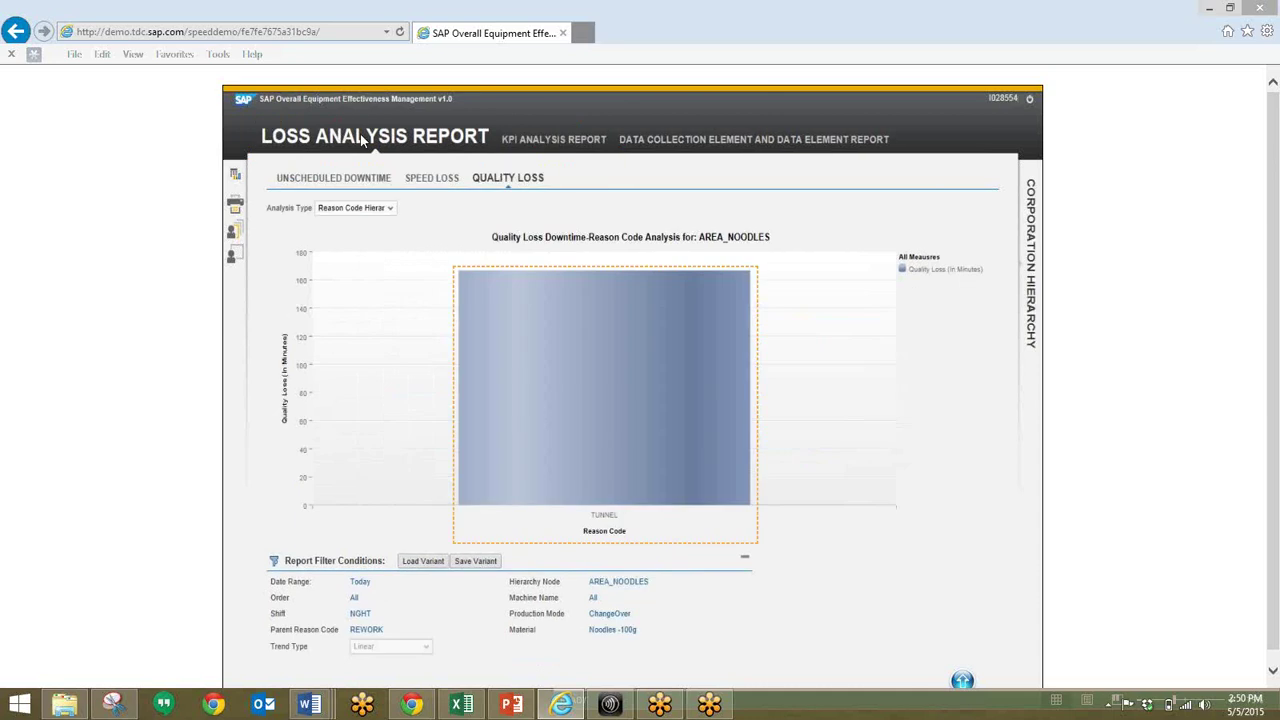
click(611, 415)
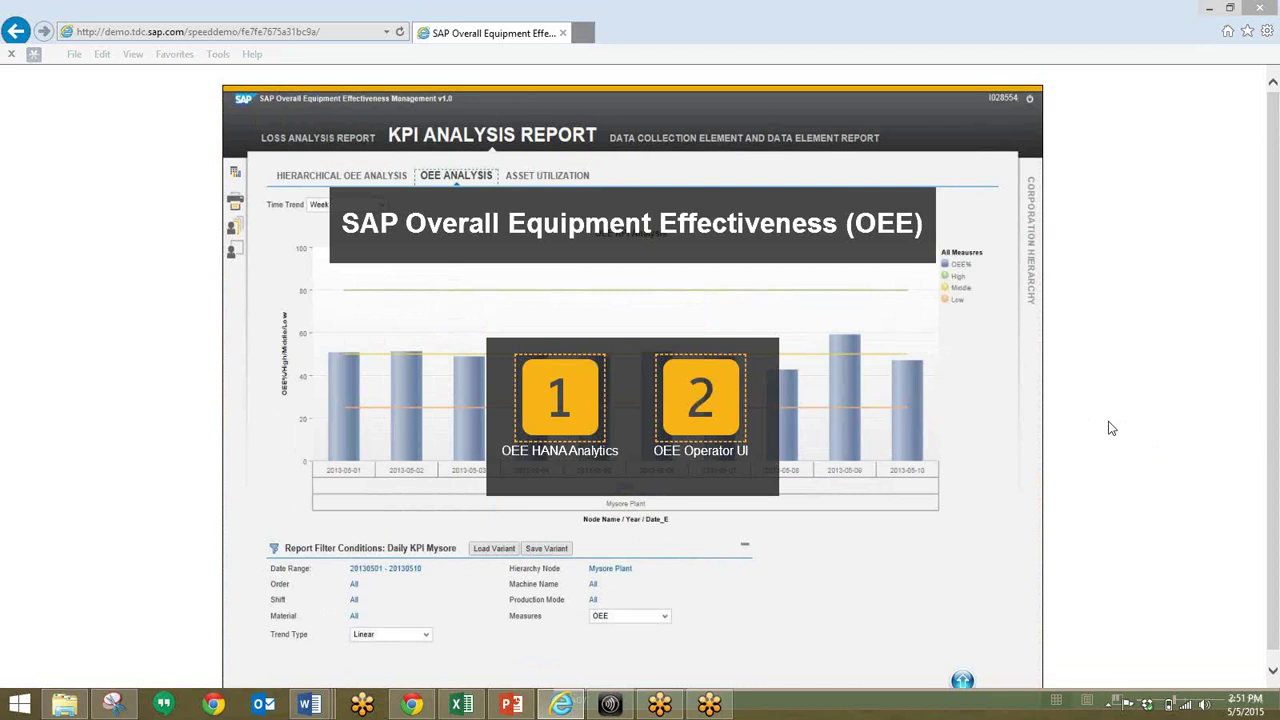
Open the OEE Operator UI demo and report production of 10 KG good quantity, 2 KG scrap and 1 KG rework
click(714, 402)
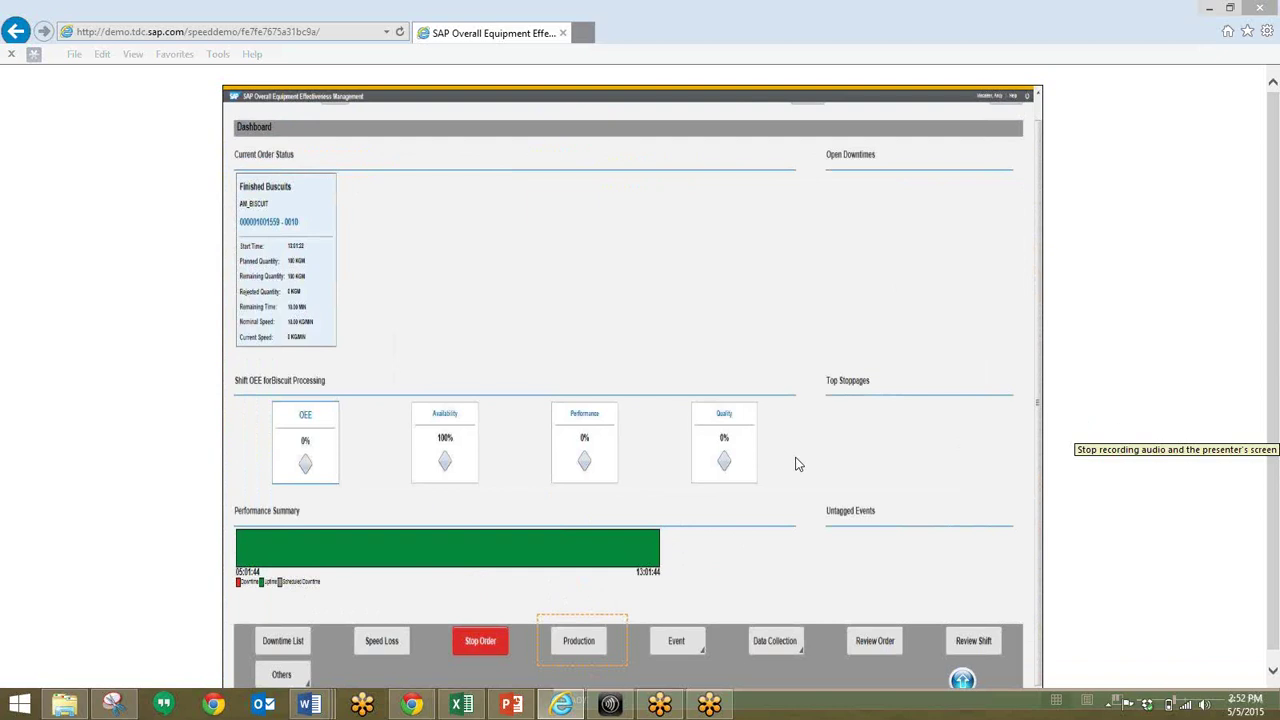
click(580, 643)
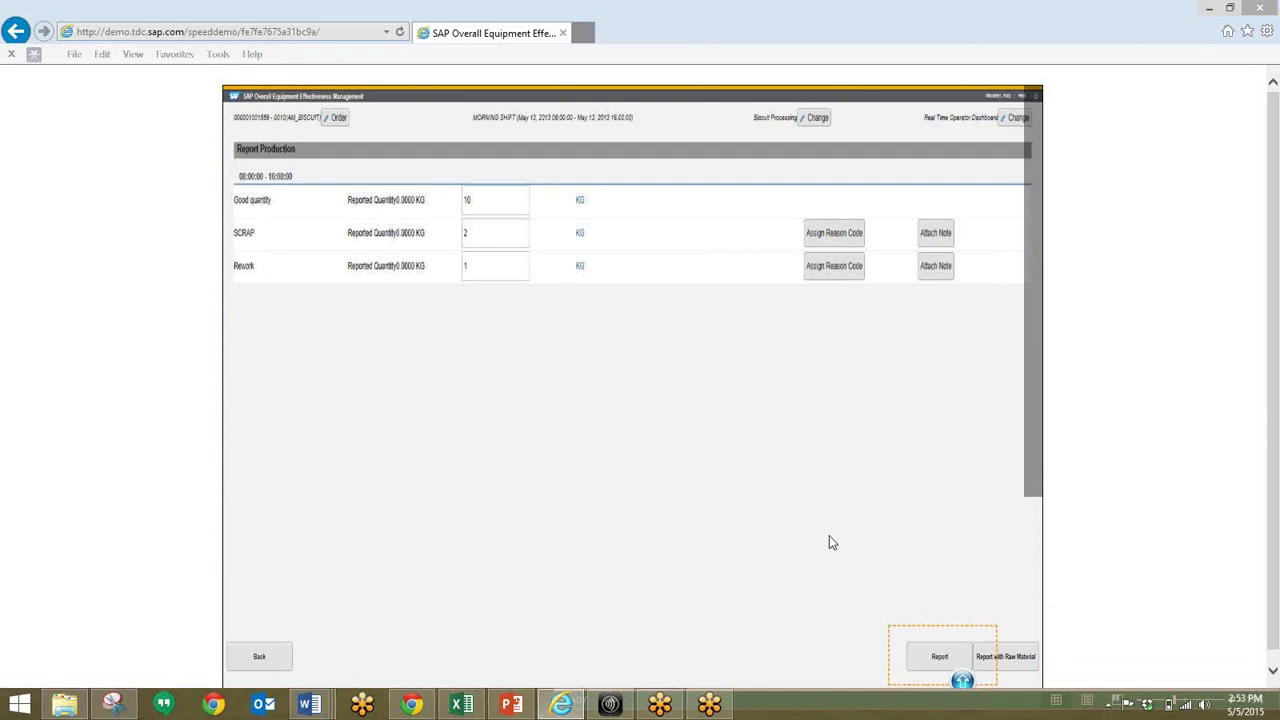
click(916, 656)
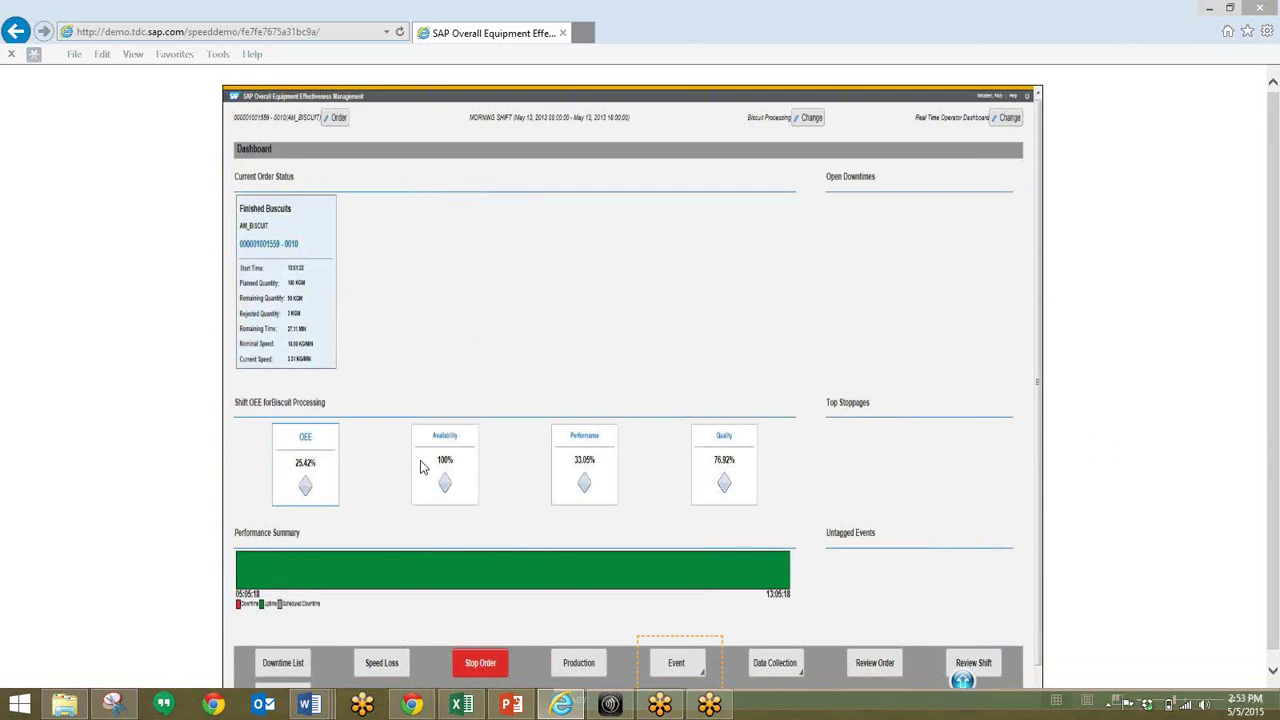
Report an unscheduled downtime for the Biscuit Processing work unit with the BLOCKAGE reason code JAM IN ACCUMULATOR
click(676, 664)
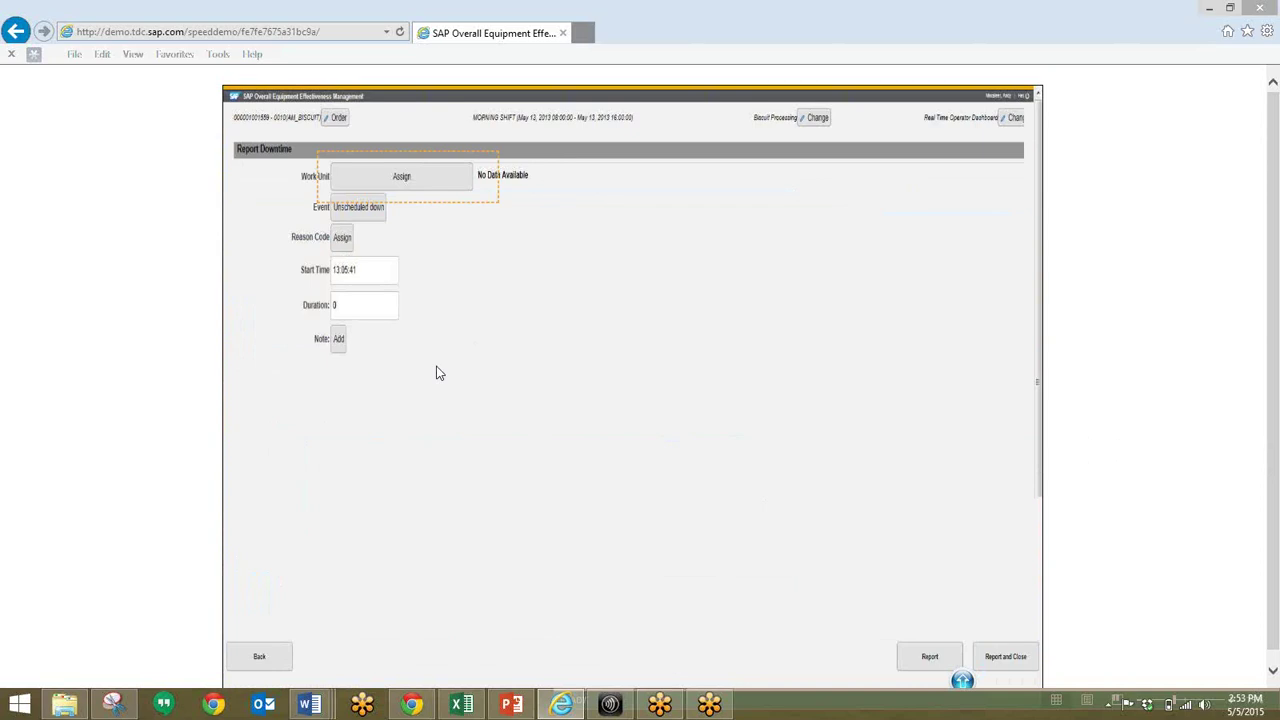
click(421, 183)
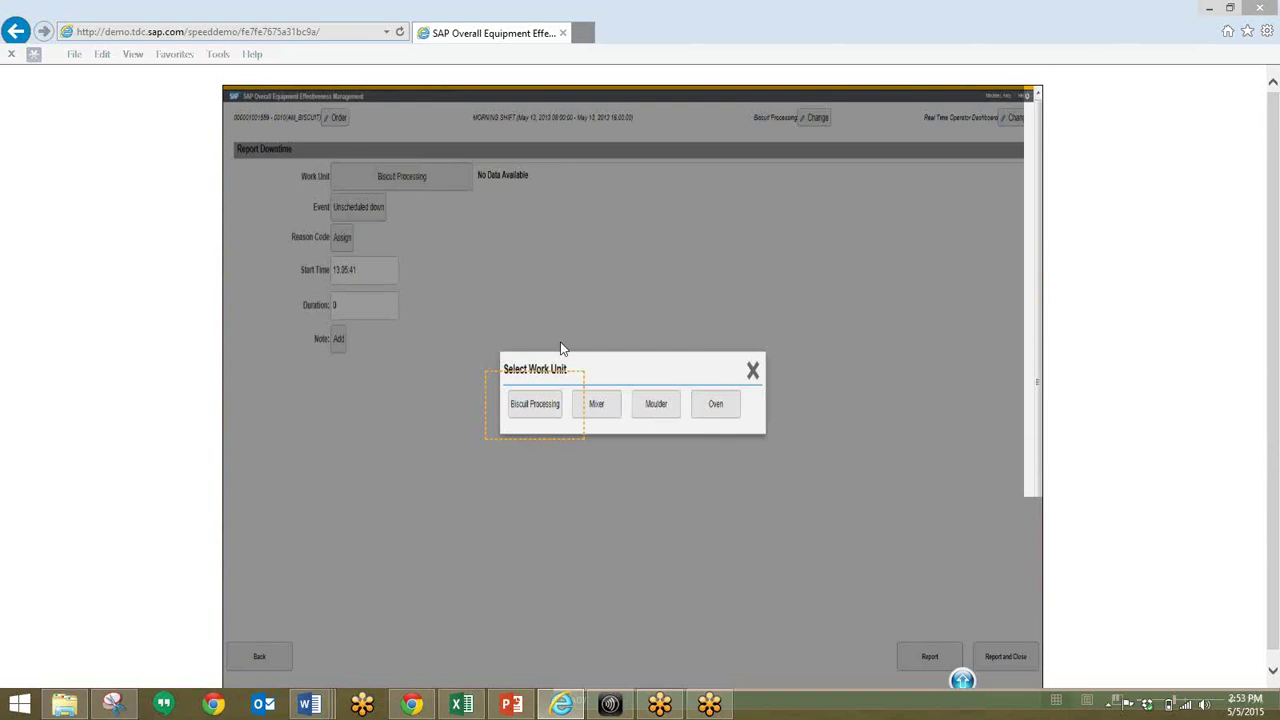
click(530, 410)
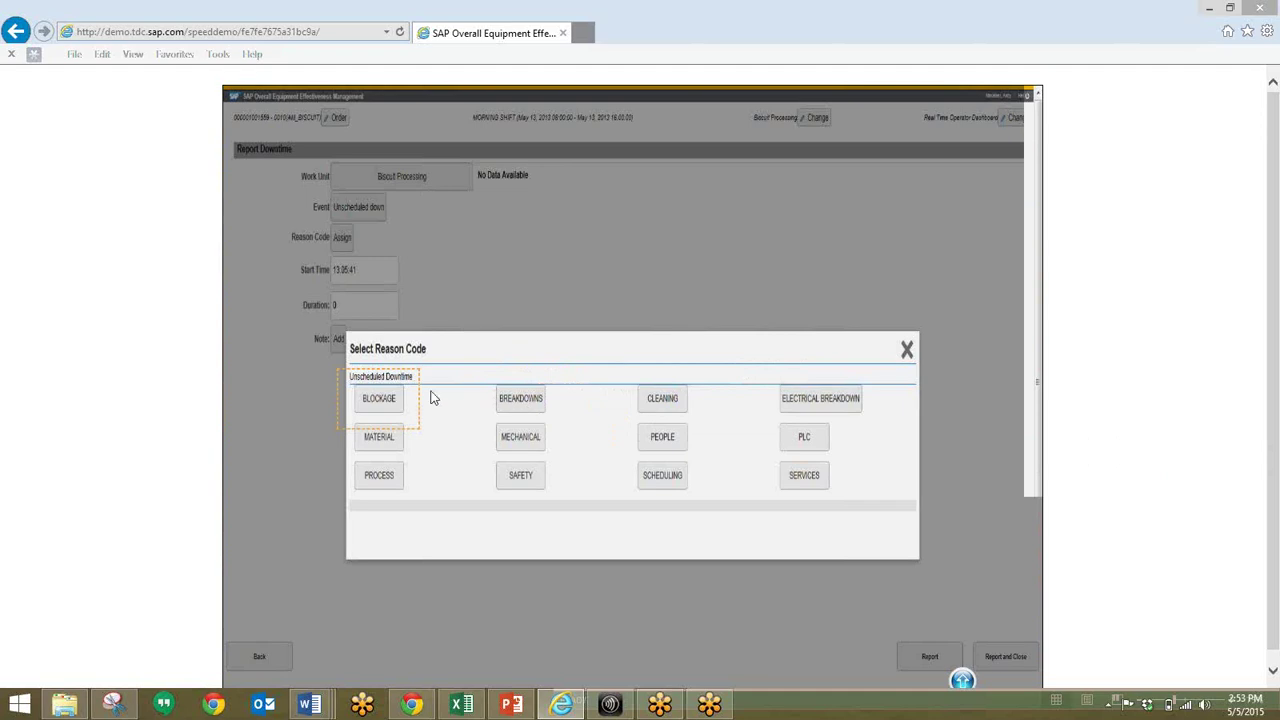
click(391, 405)
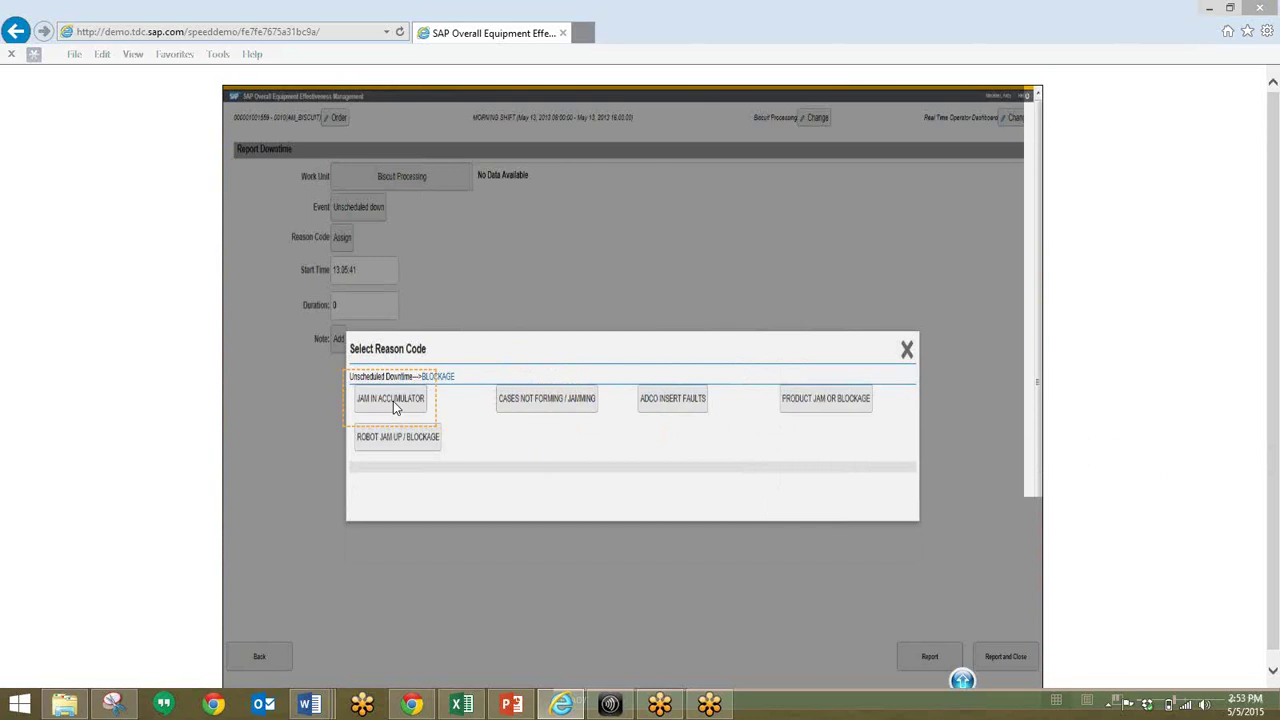
click(393, 401)
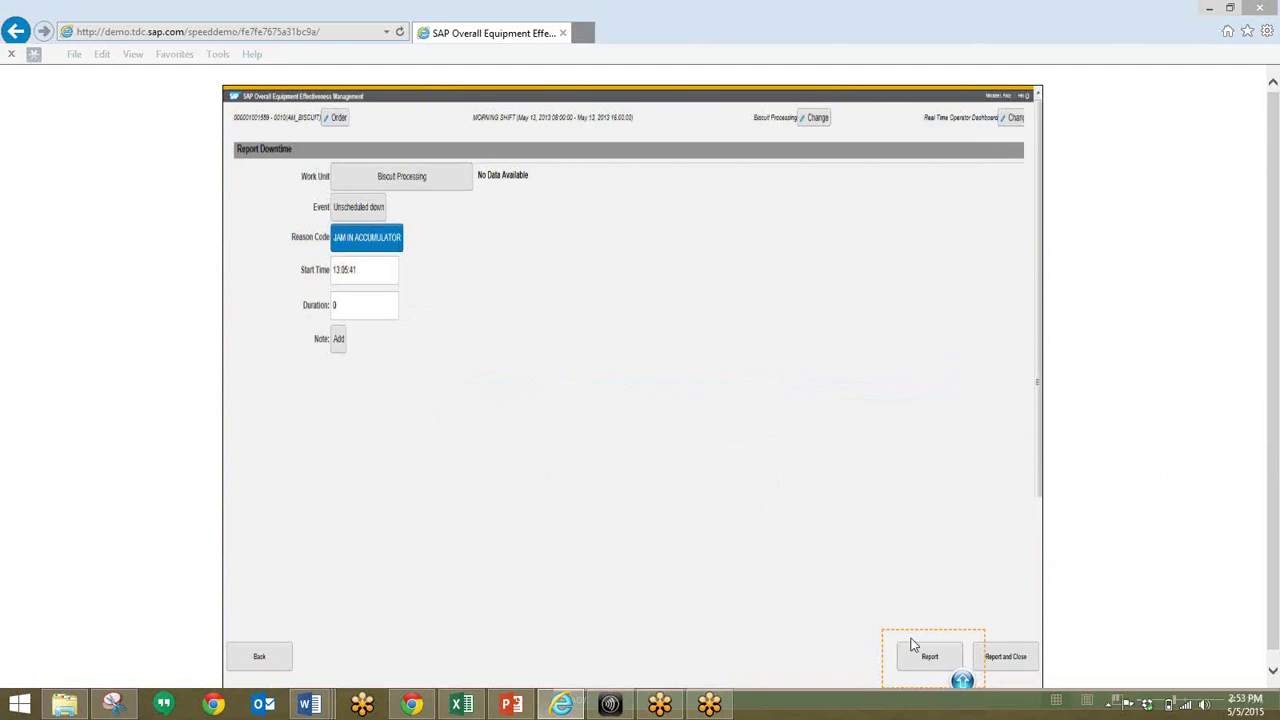
click(908, 660)
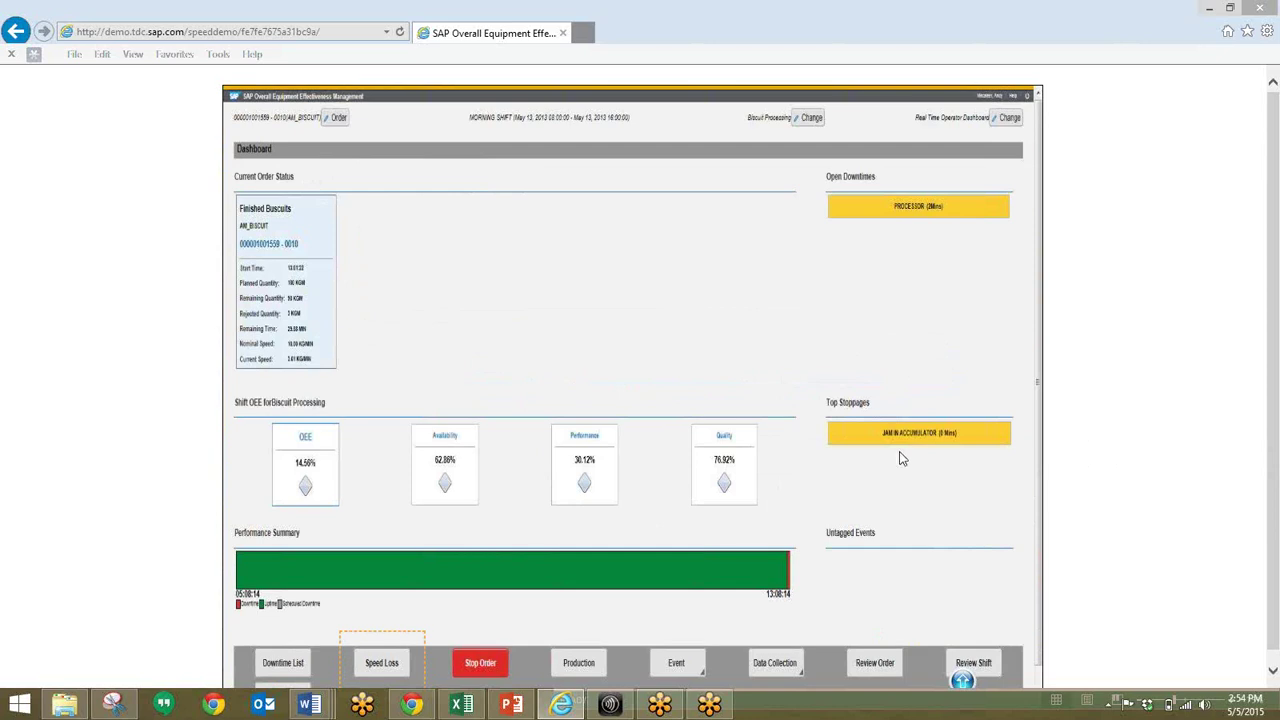
Report a 3-minute speed loss for the 13:00-14:00 interval with the MATERIAL reason code WAITING FOR MATERIALS
click(381, 665)
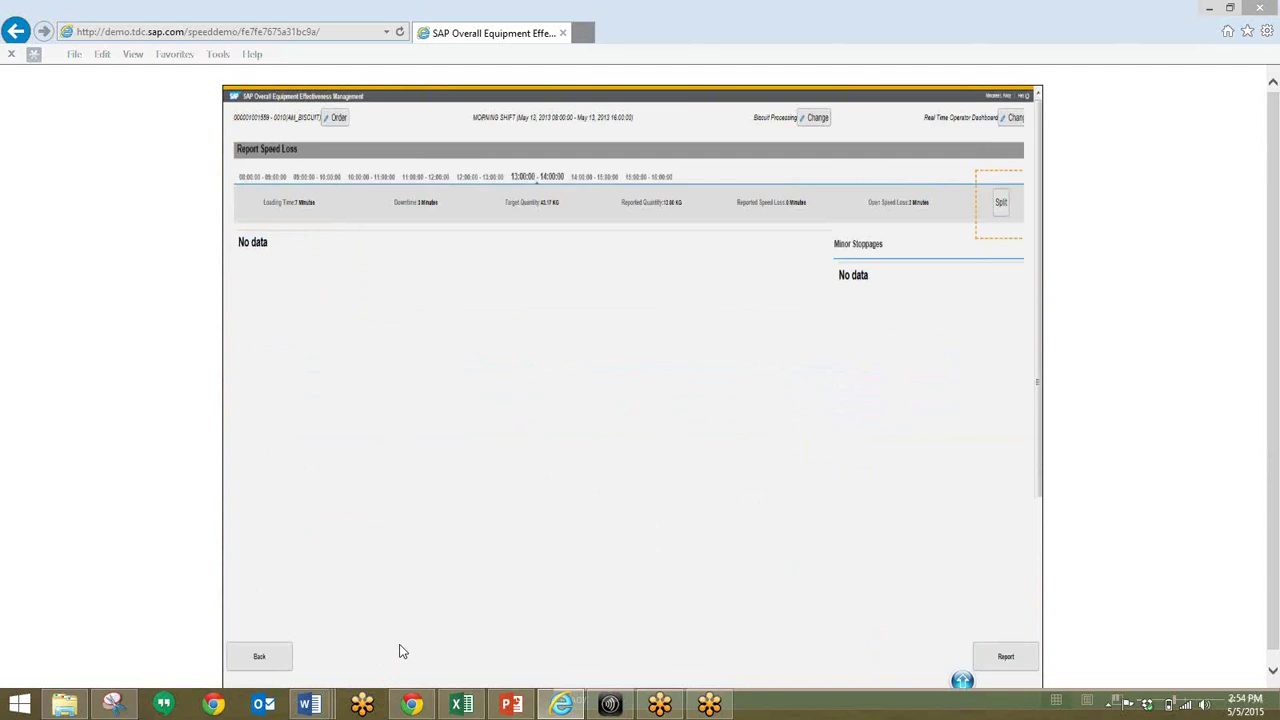
click(1000, 203)
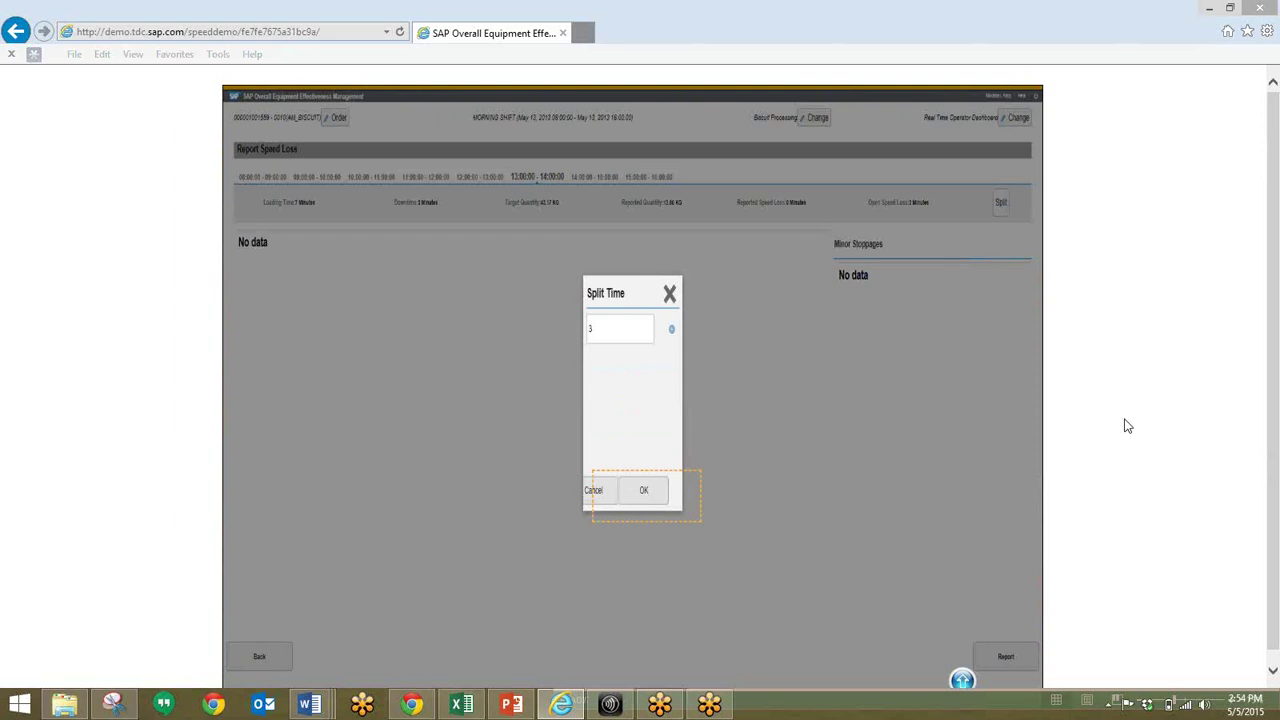
click(644, 492)
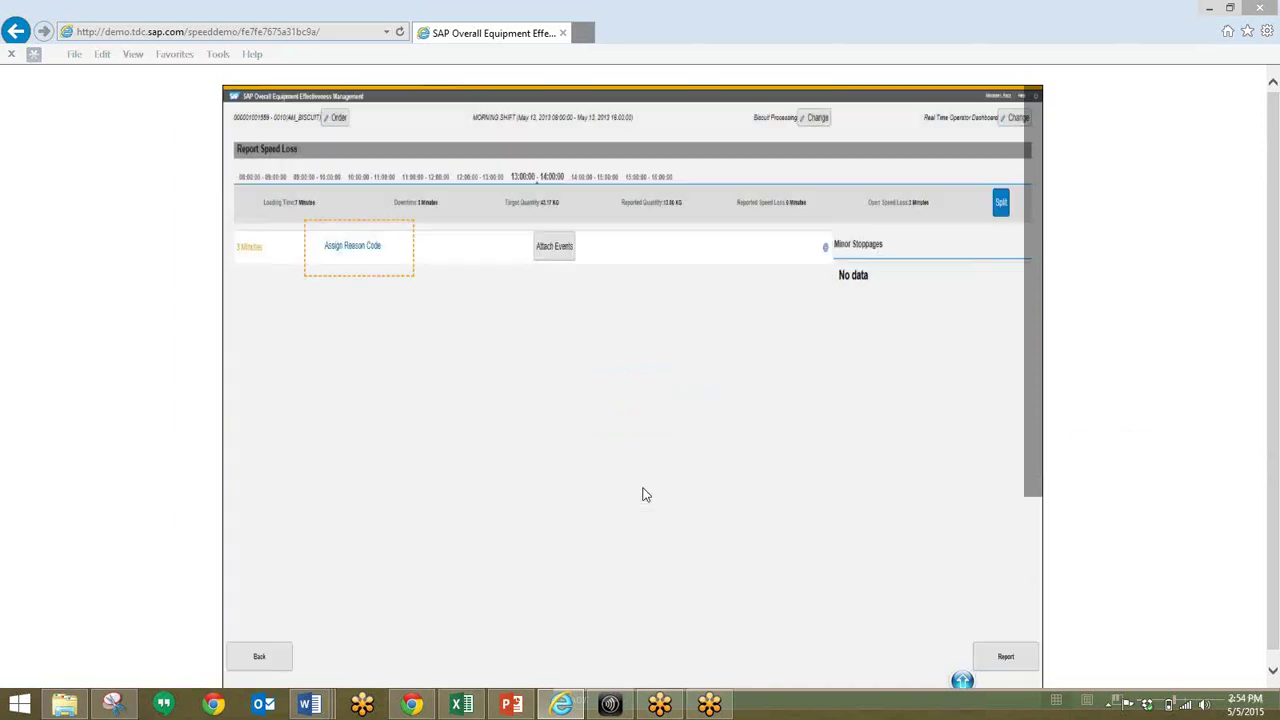
click(352, 250)
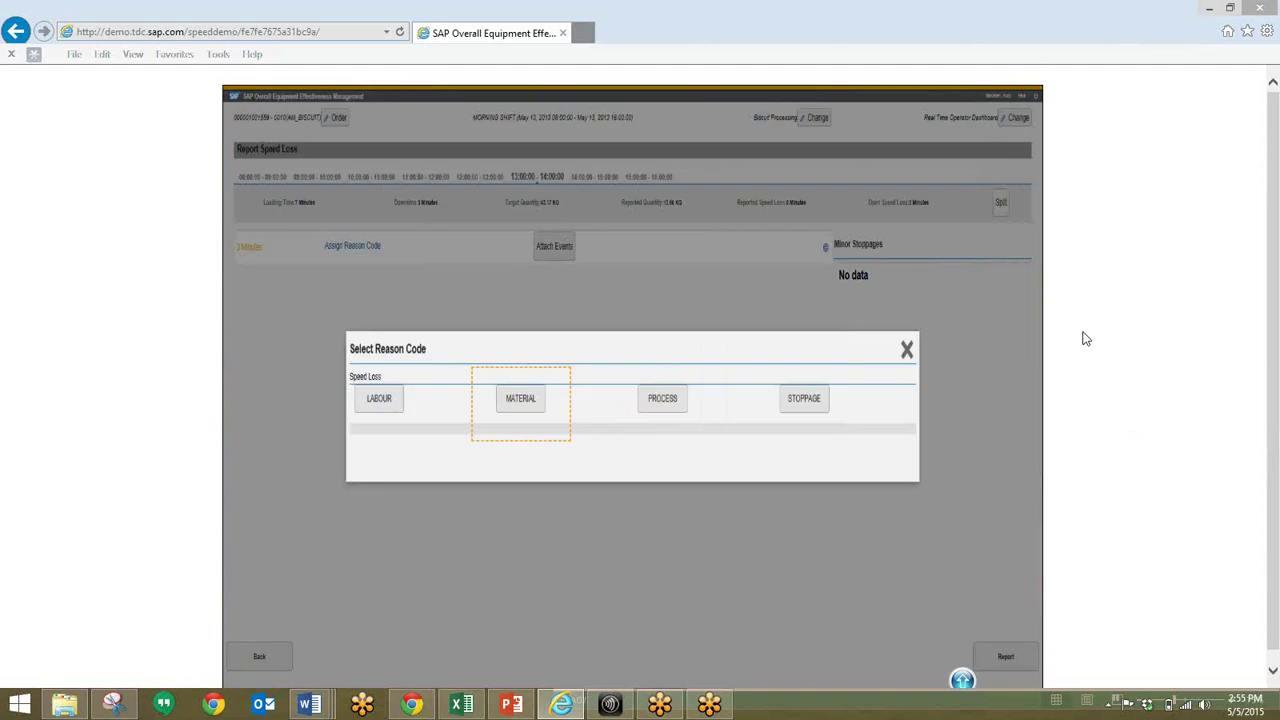
click(526, 401)
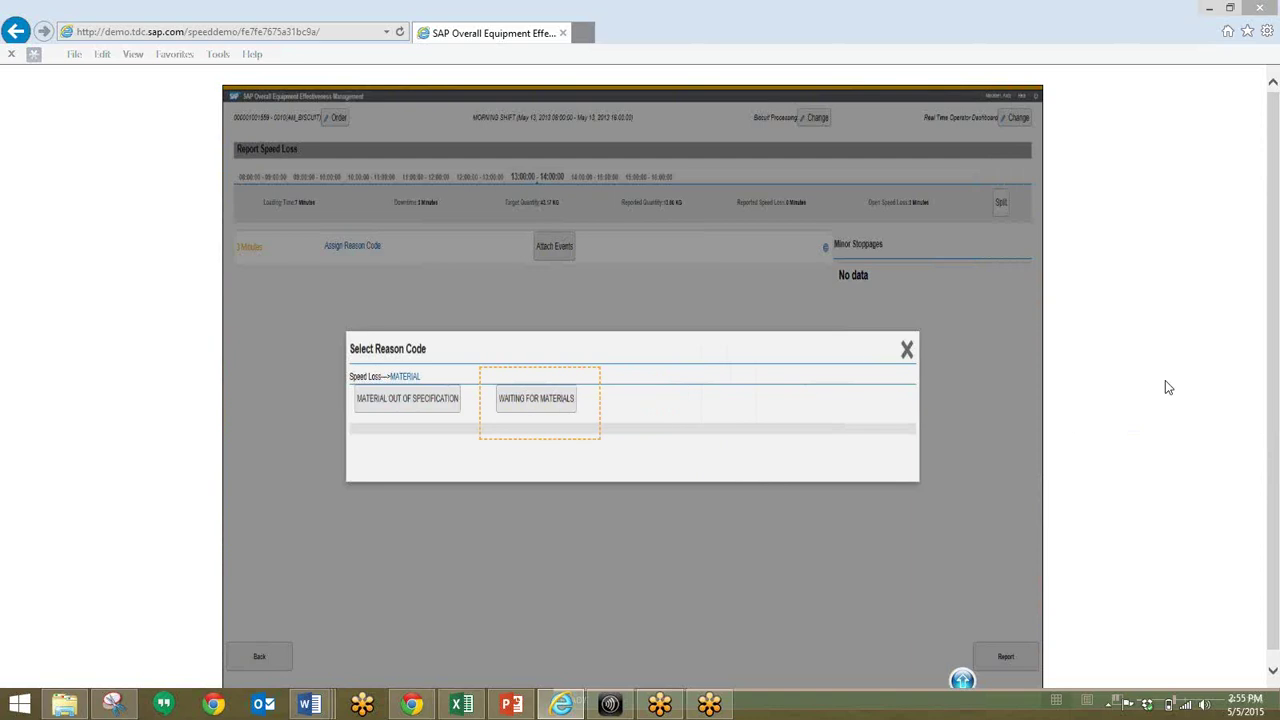
click(545, 412)
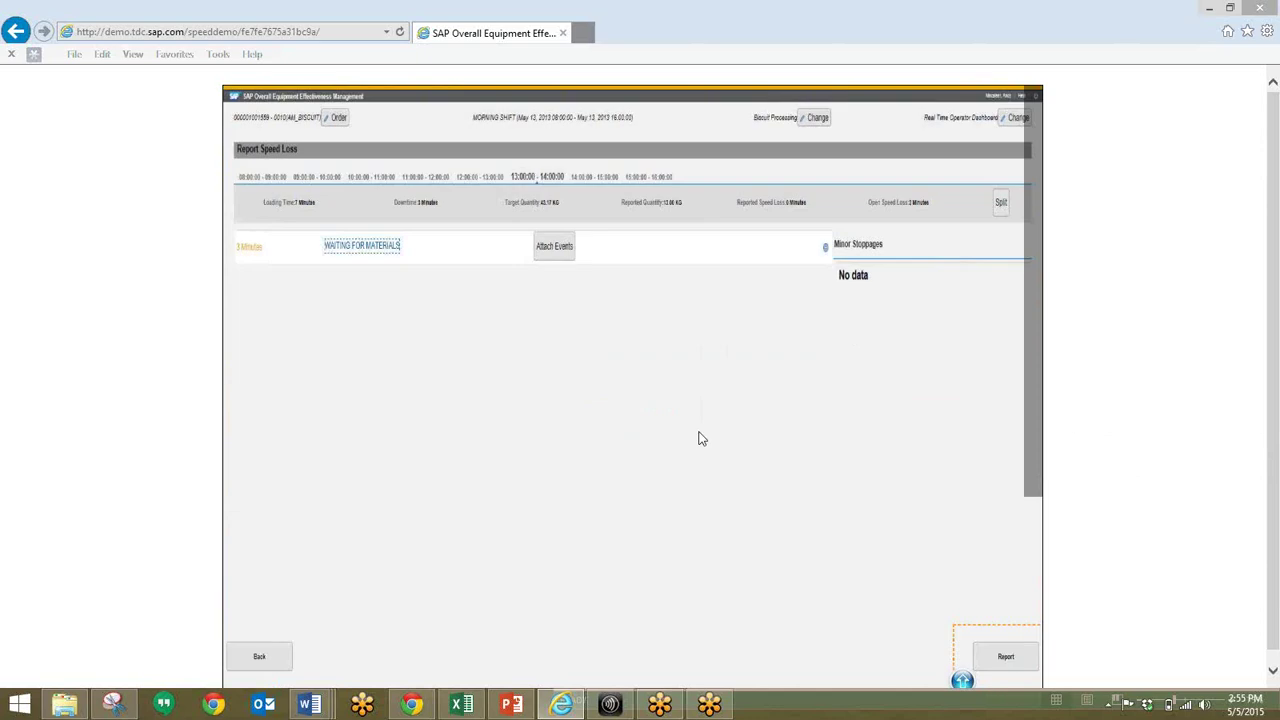
click(1030, 662)
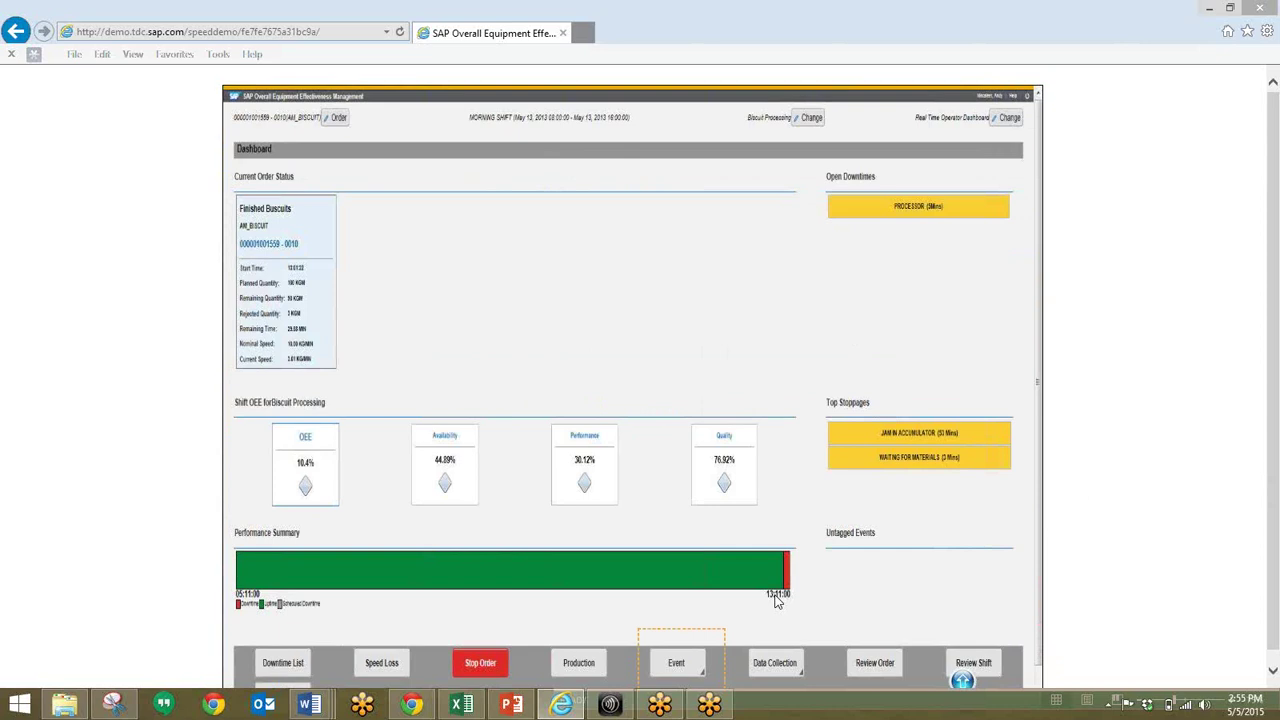
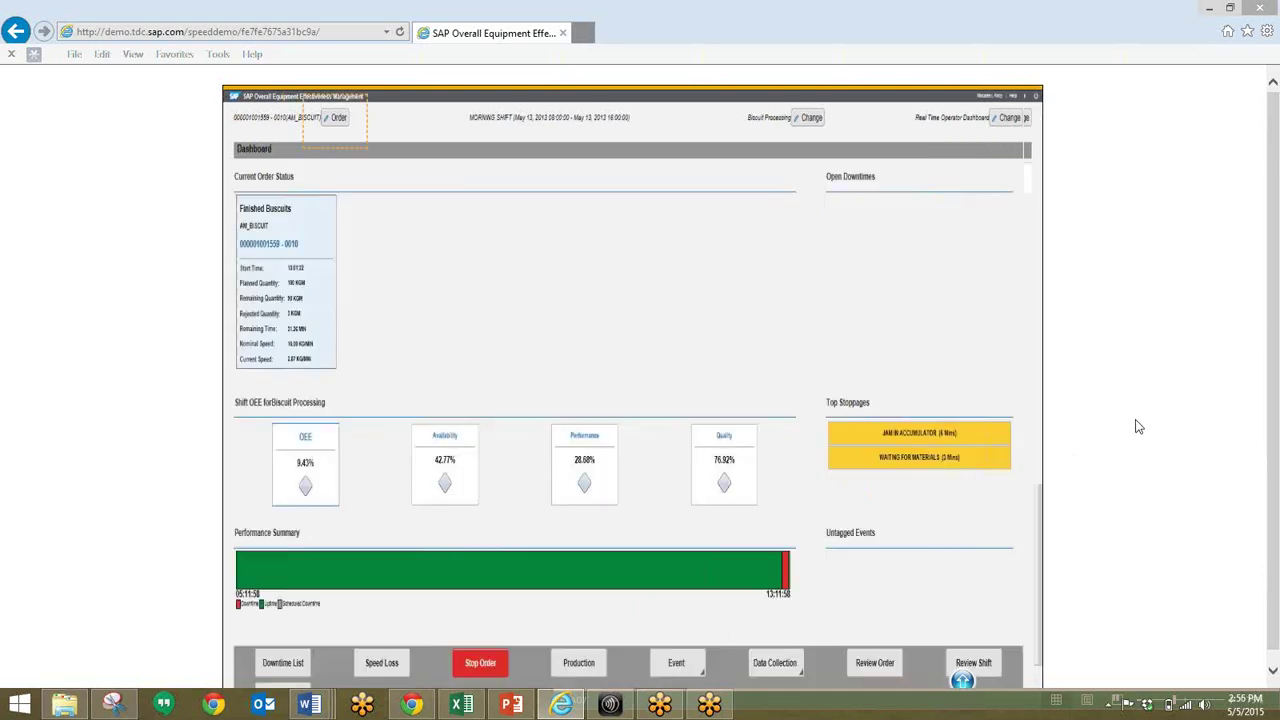
Start operation 0020 of the current biscuit order and report its production of 5 KG good quantity, 1 KG scrap and 1 KG rework
click(331, 122)
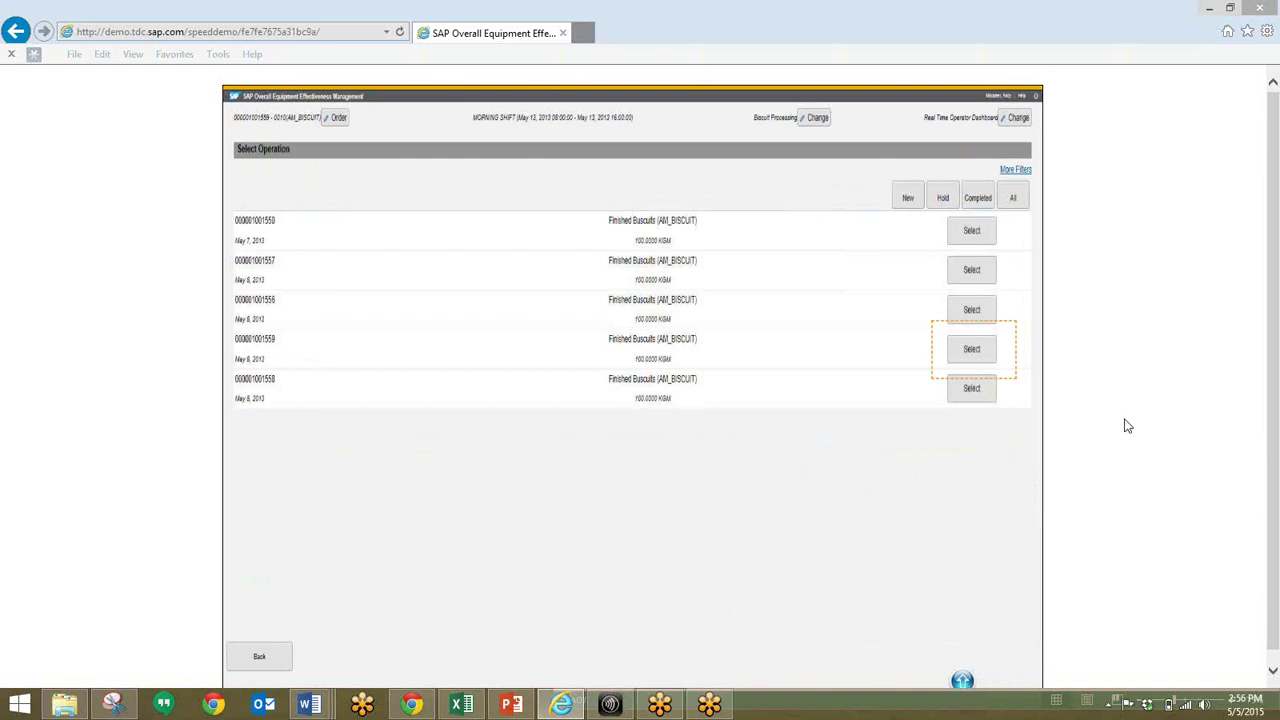
click(977, 349)
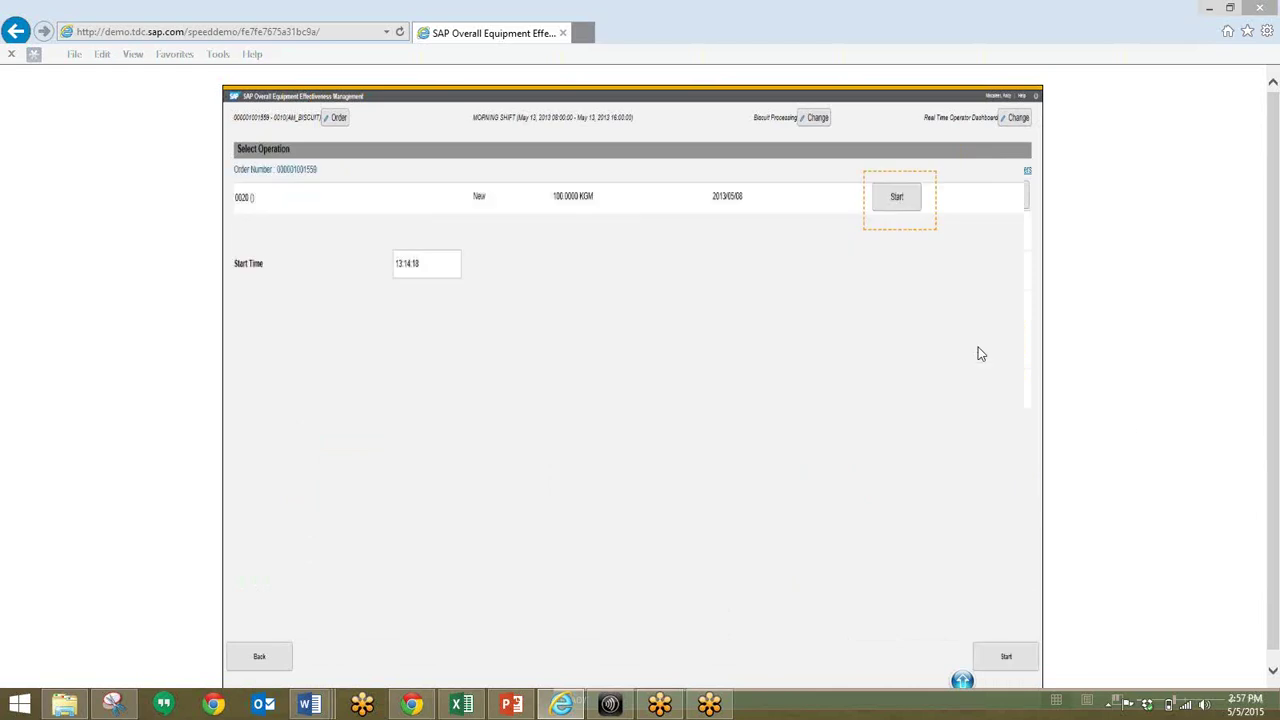
click(897, 198)
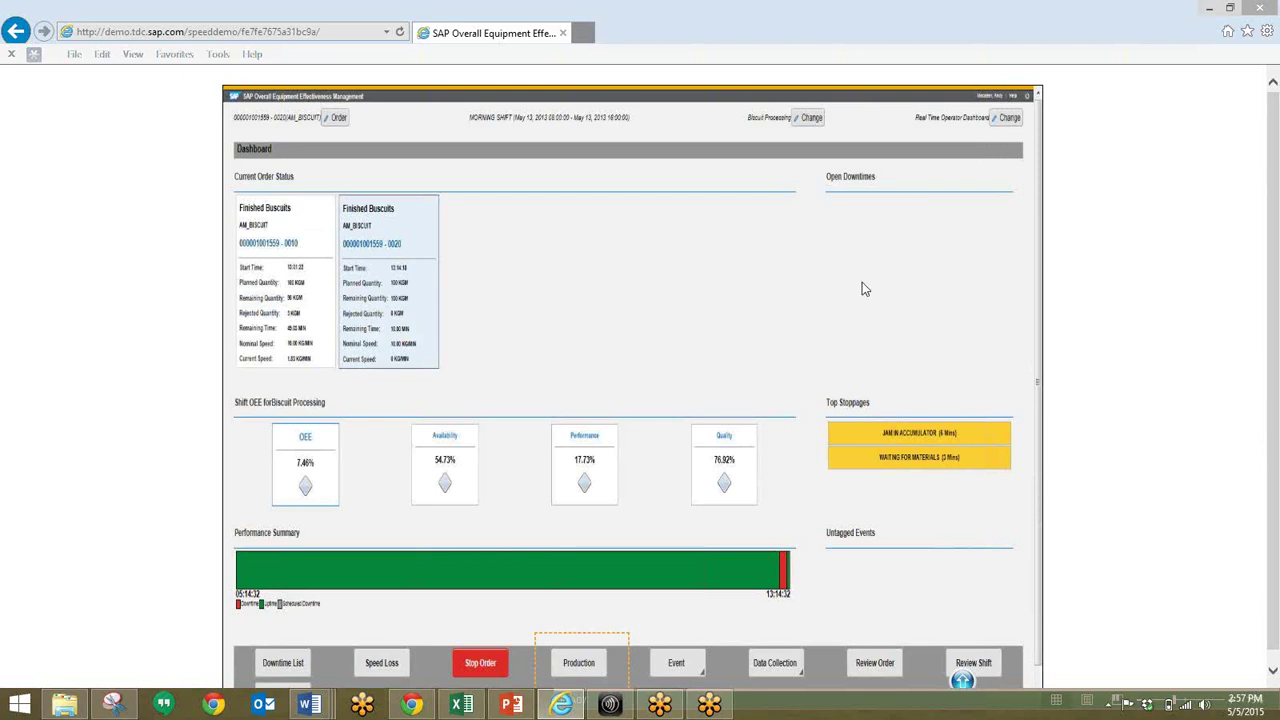
key(Return)
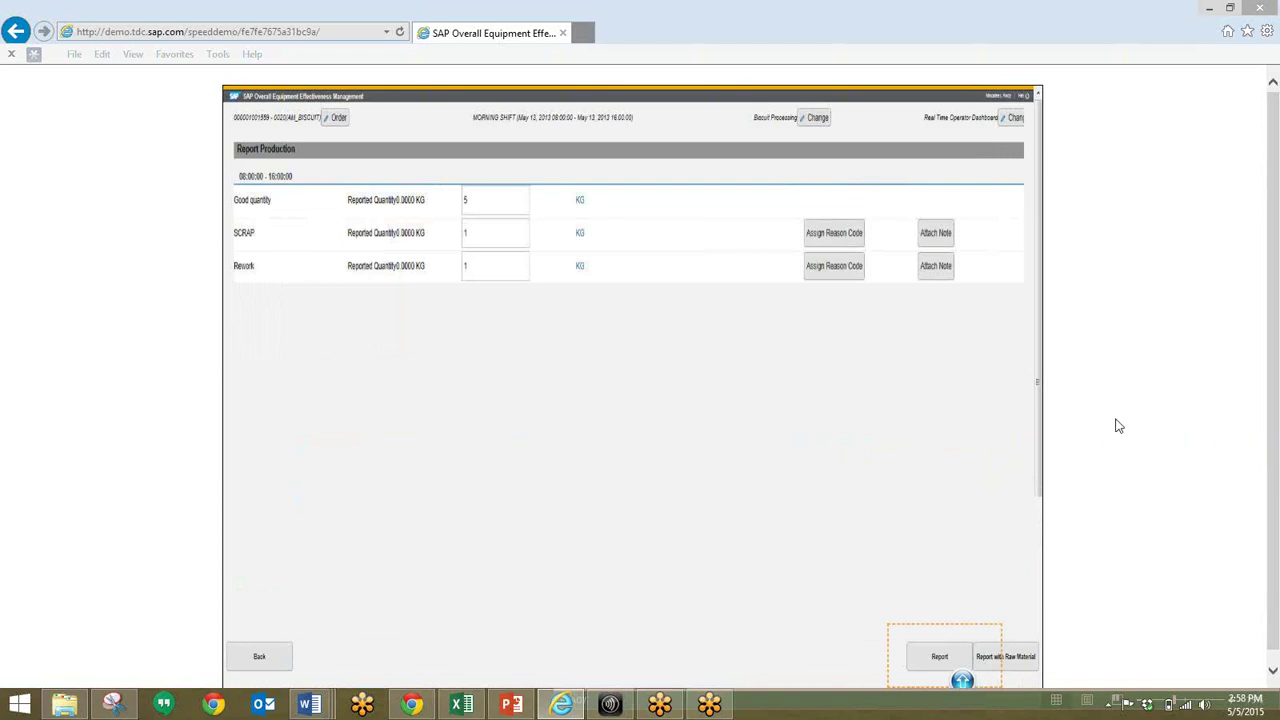
click(924, 662)
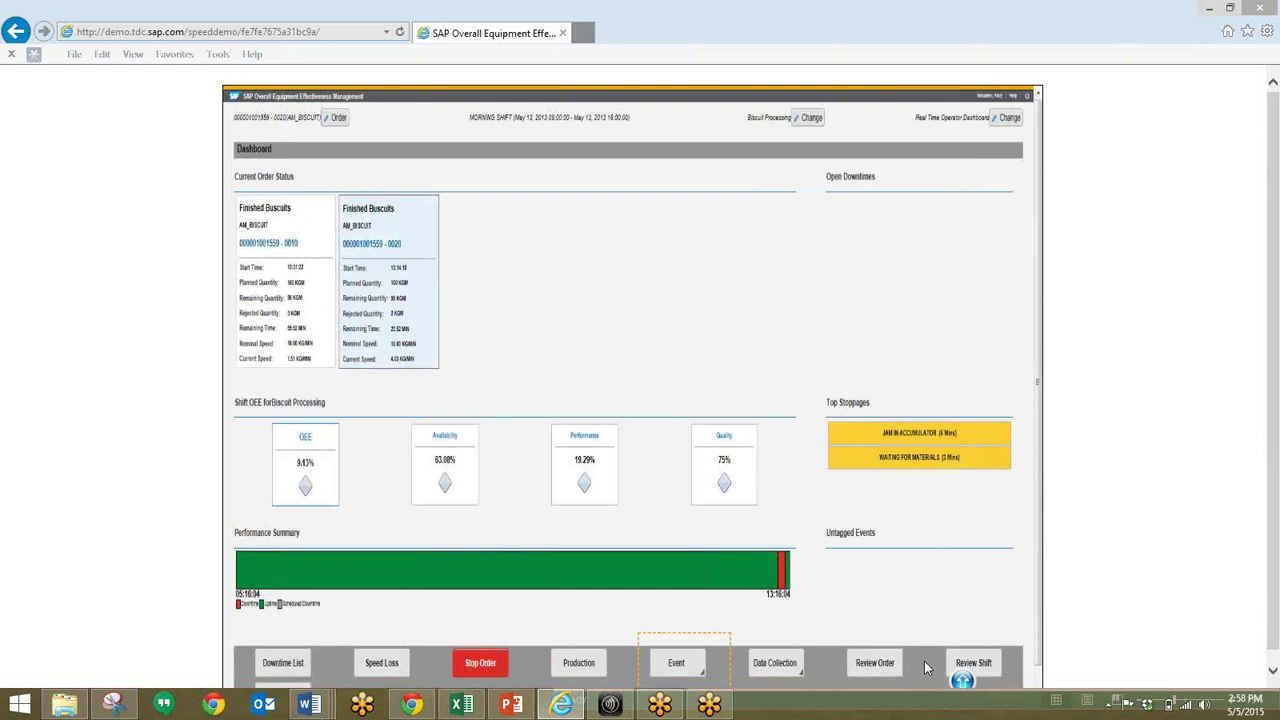
Report an unscheduled downtime for the Oven work unit with the CLEANING reason code CLEAN JAWS / ADJUSTMENTS
click(677, 662)
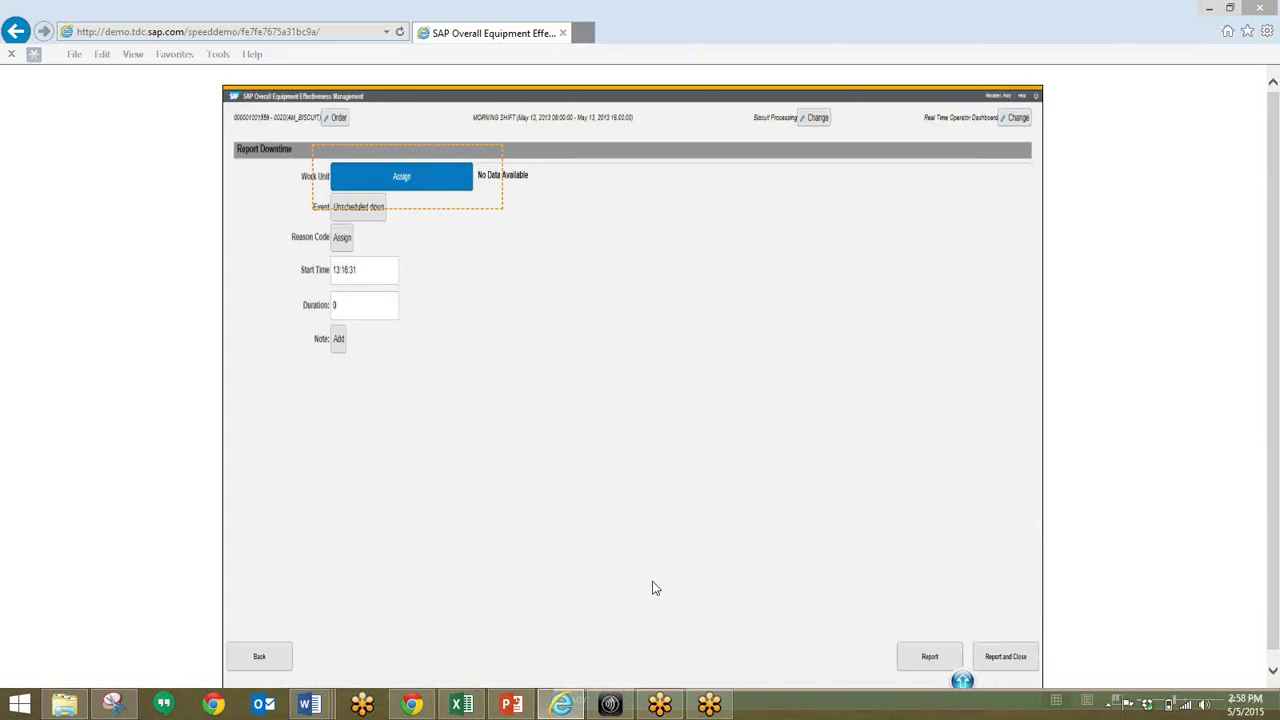
click(413, 183)
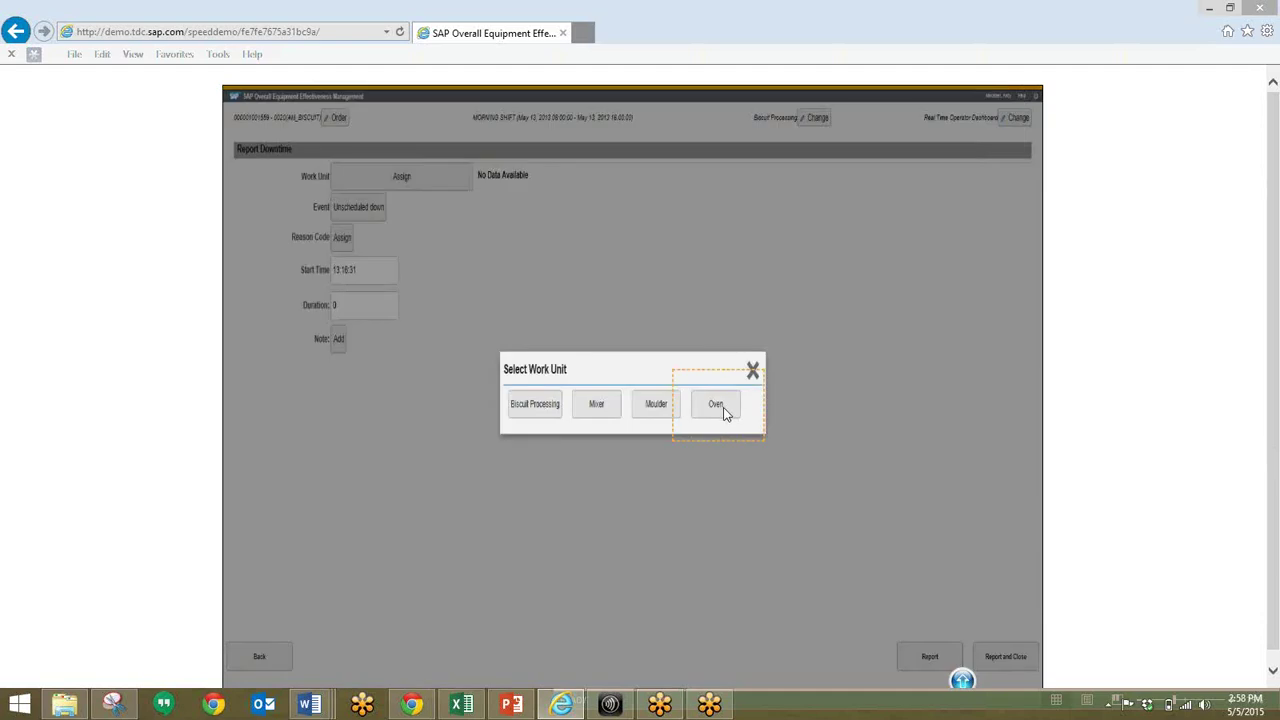
click(717, 406)
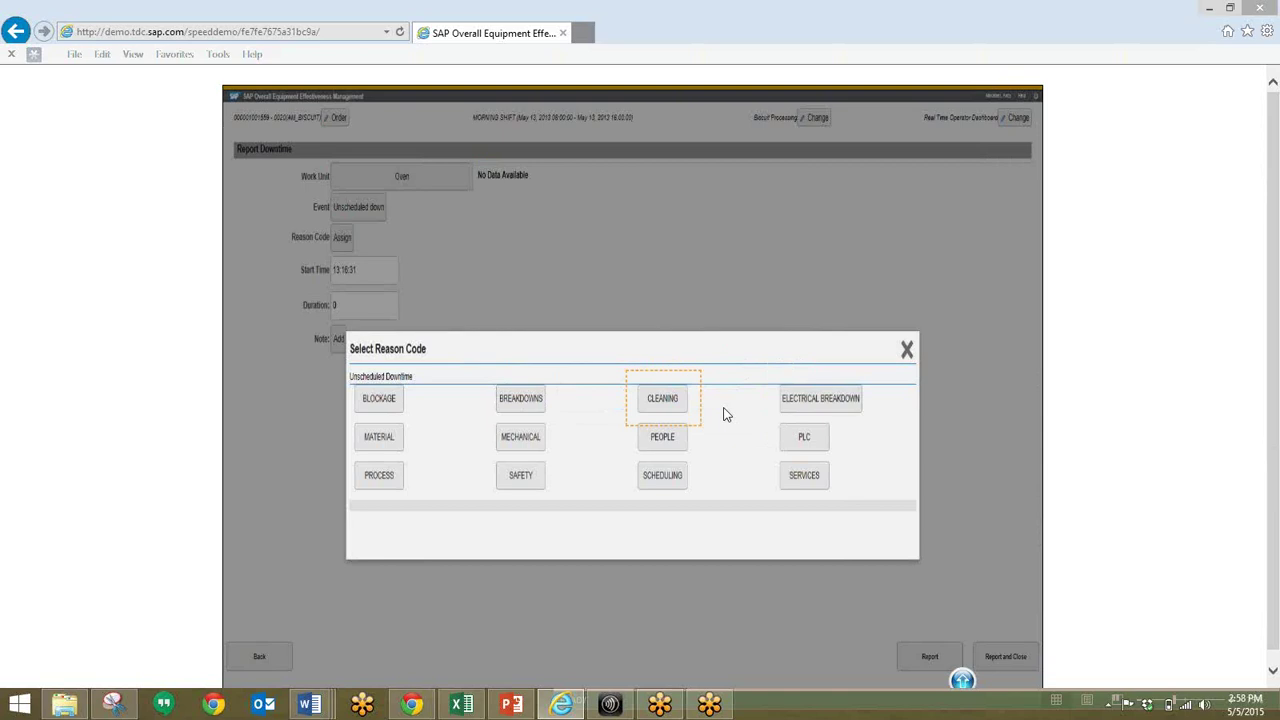
click(672, 403)
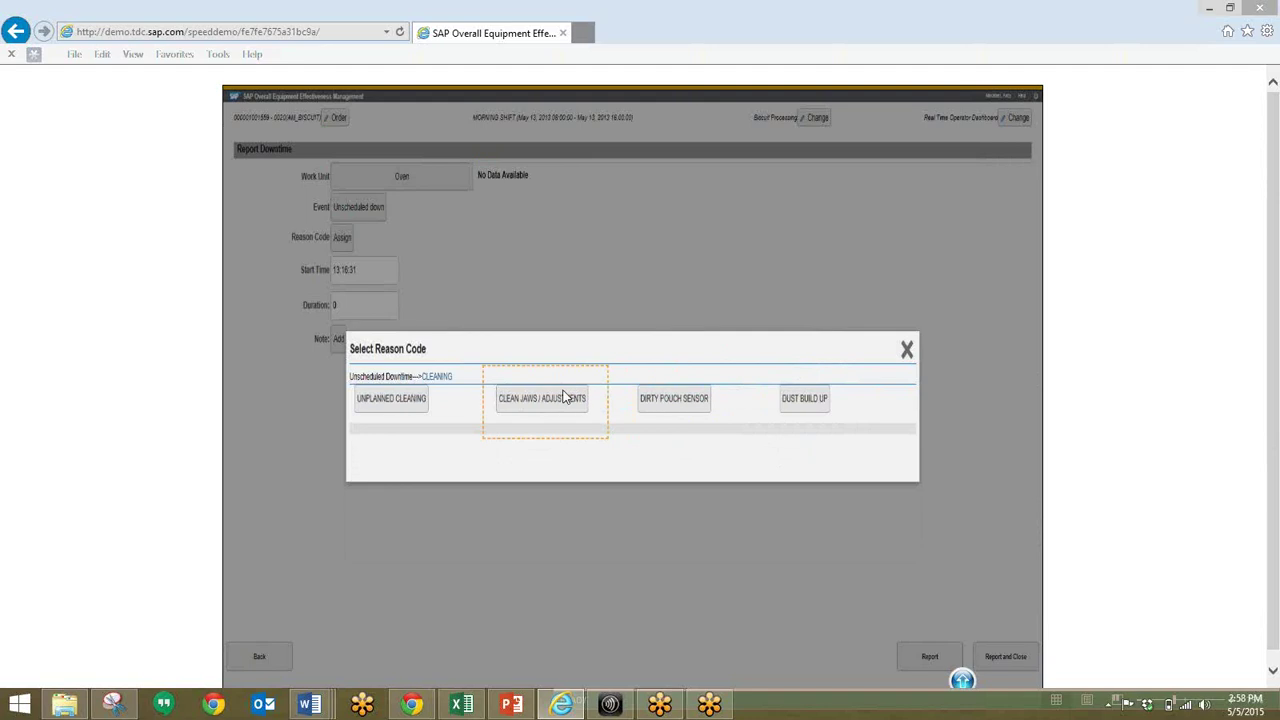
click(560, 400)
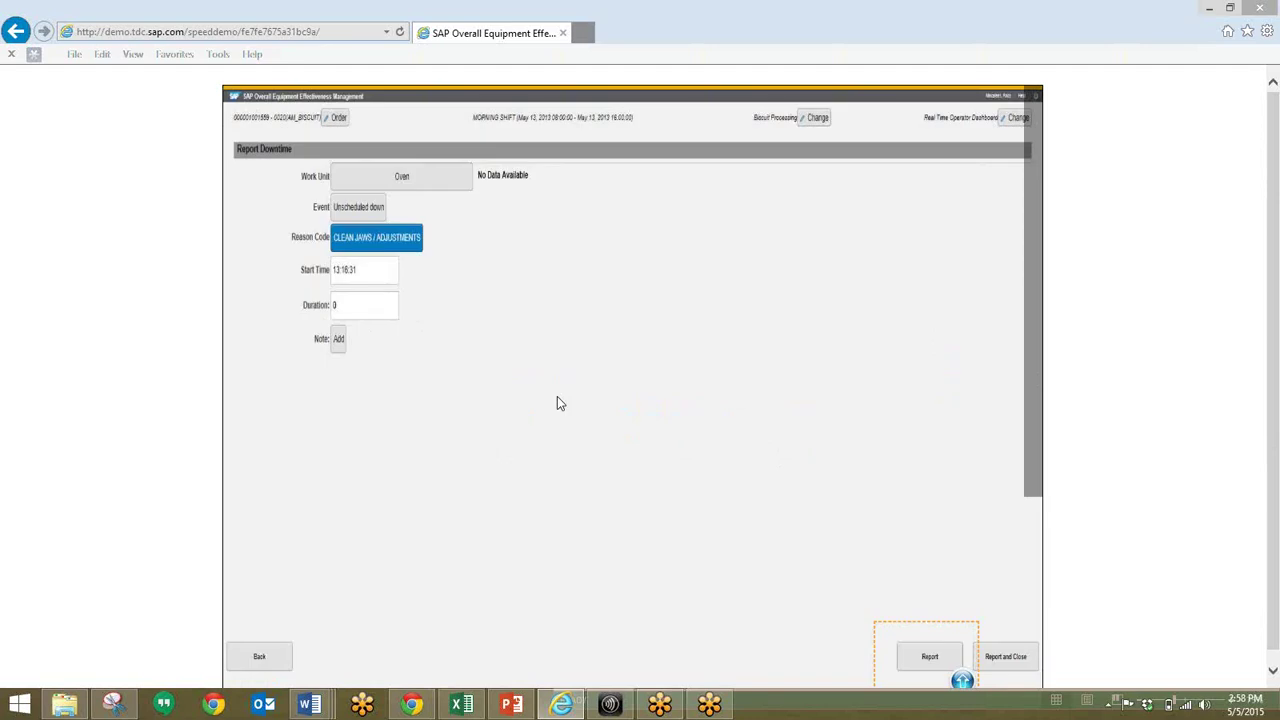
click(893, 656)
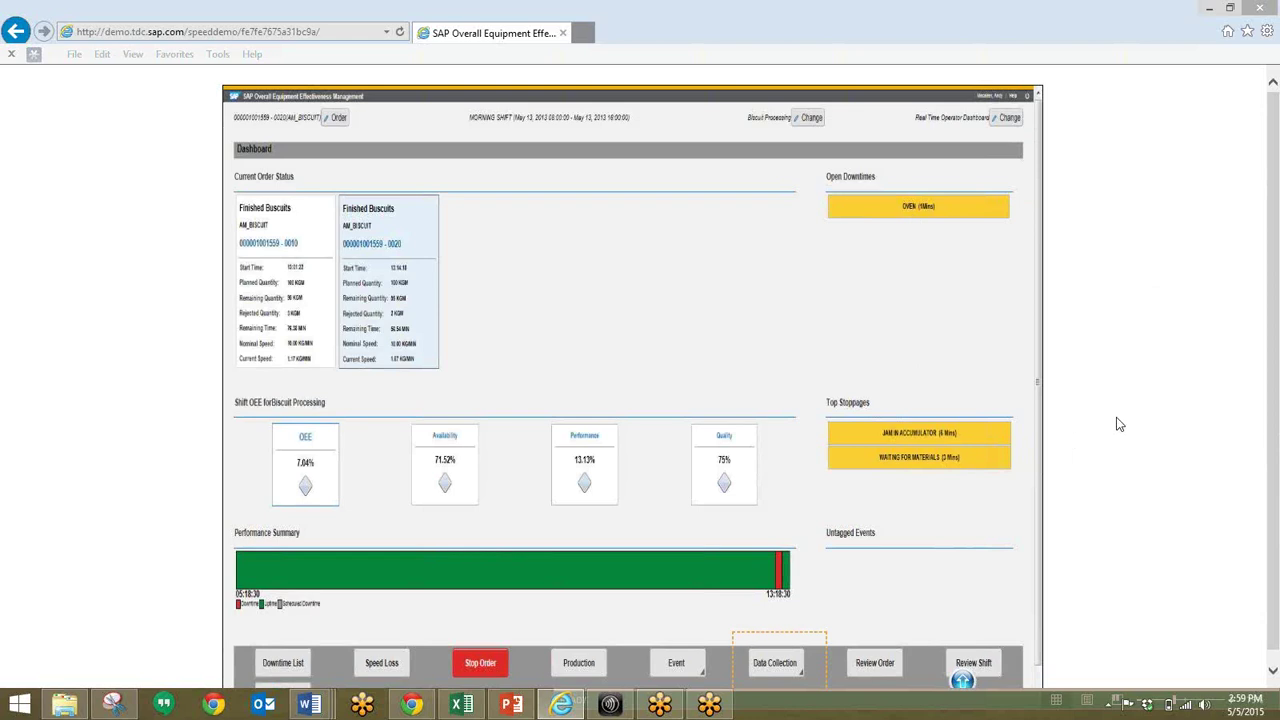
Report raw material consumption of 5 KGM mix, 8 KGM flavour and 10 KGM flour, plus utilities of 15 KWH power and 150 GLL water
click(773, 663)
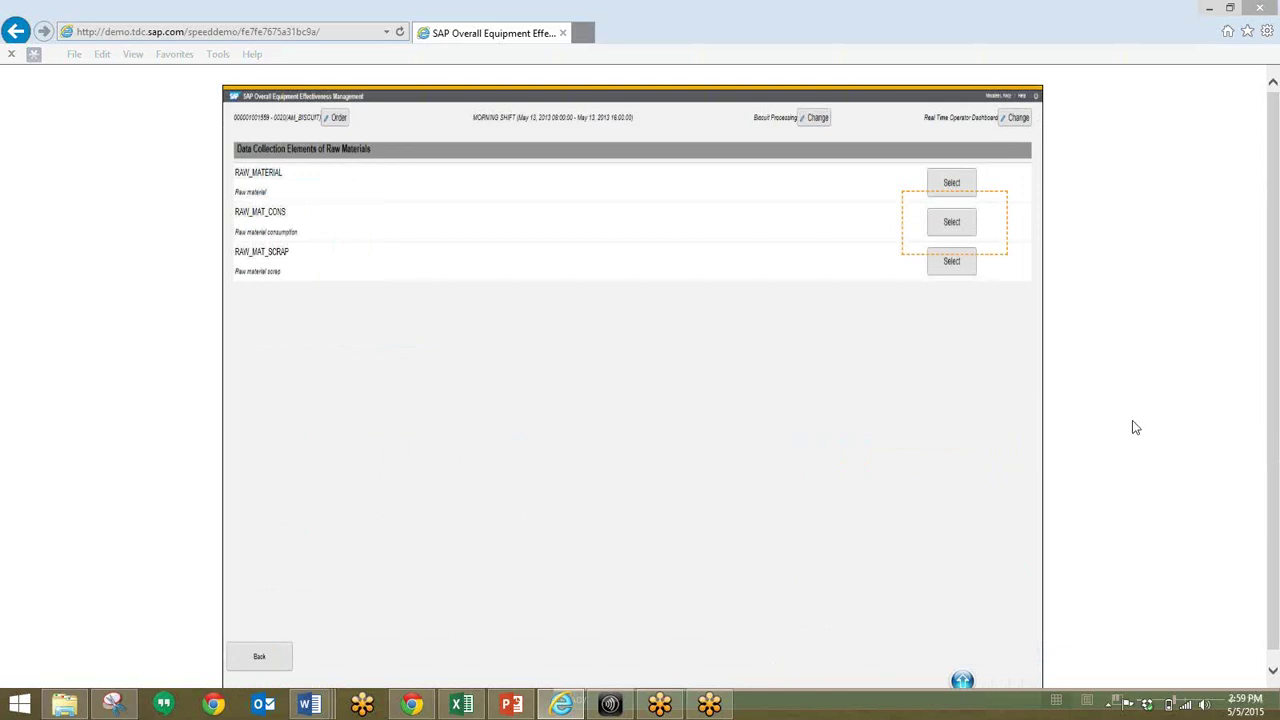
click(951, 224)
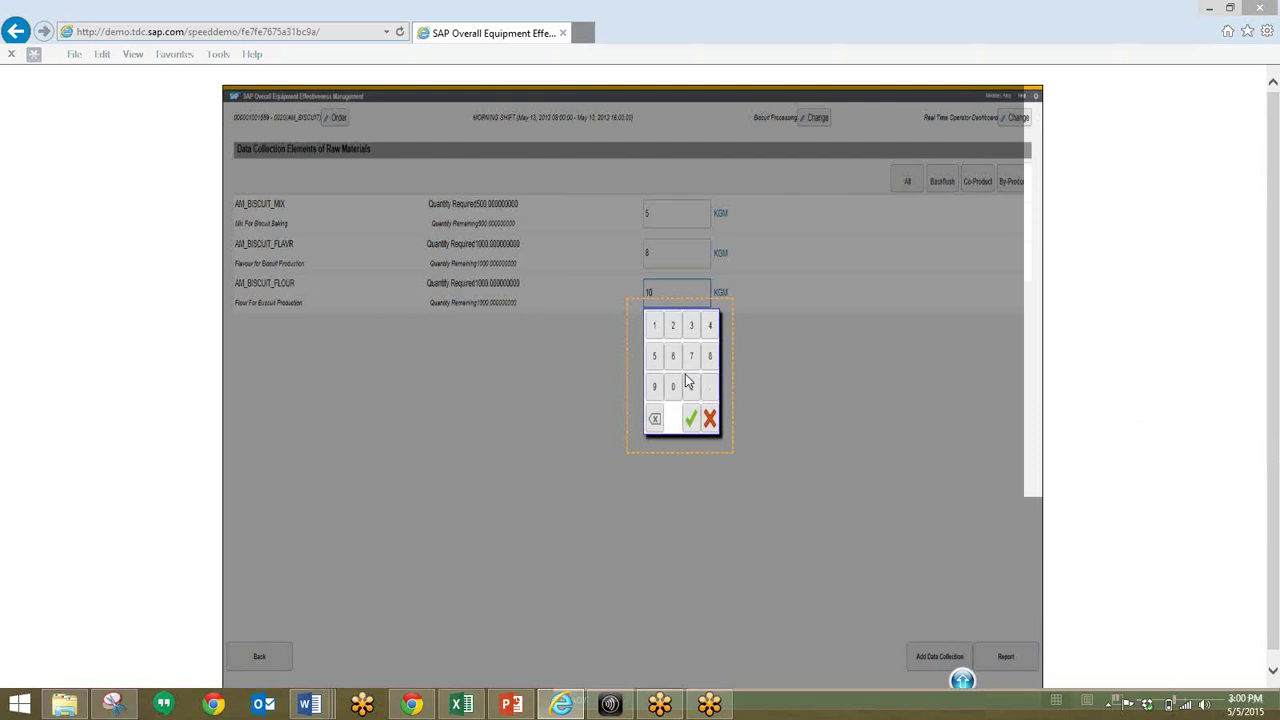
click(686, 380)
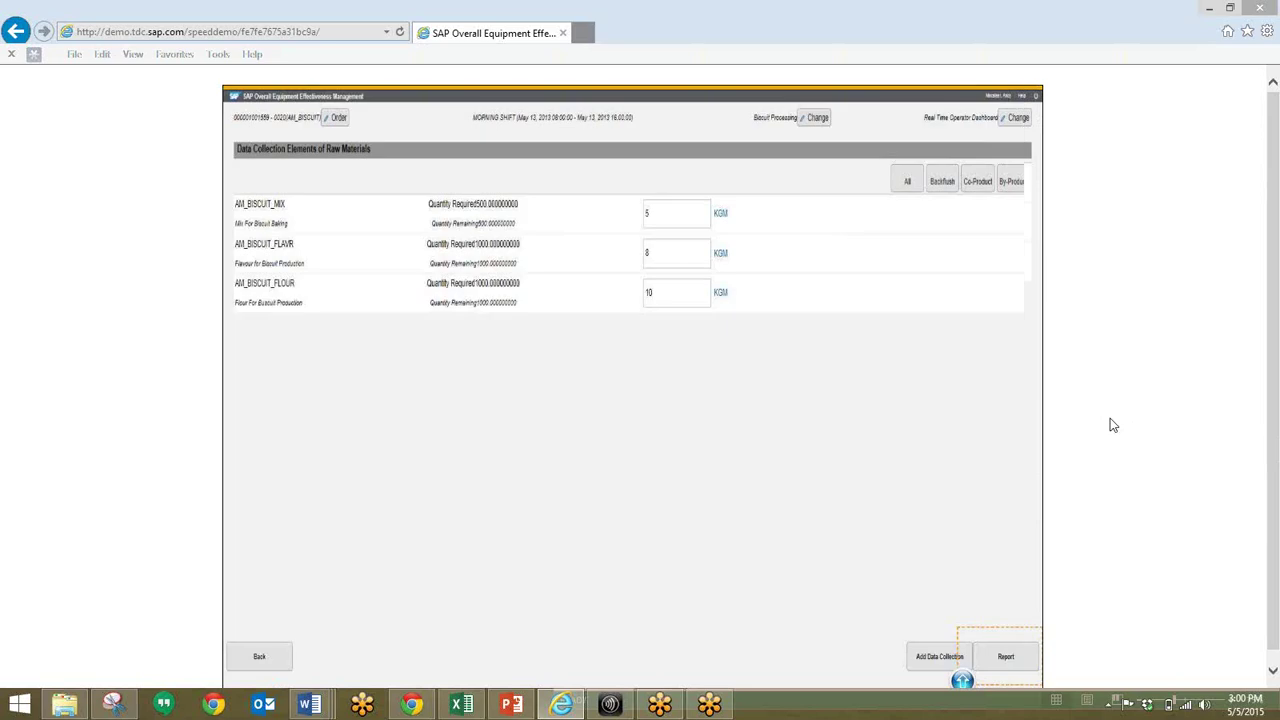
click(1005, 656)
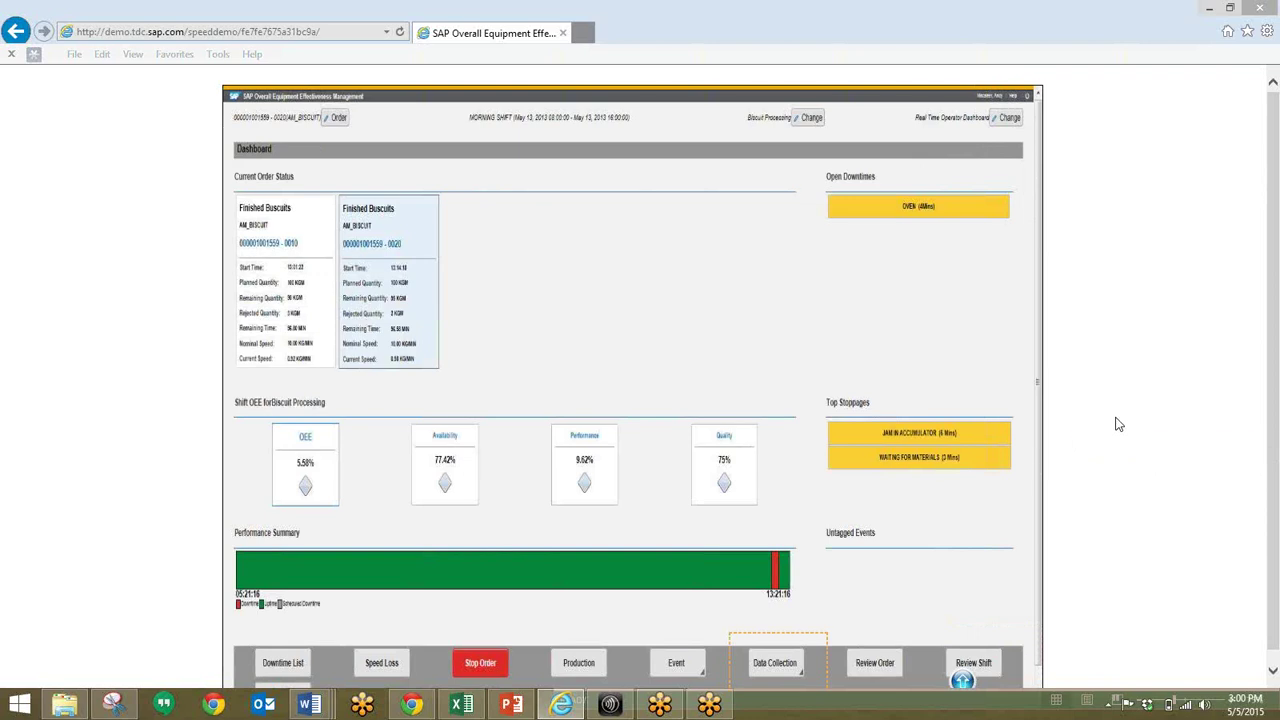
click(777, 661)
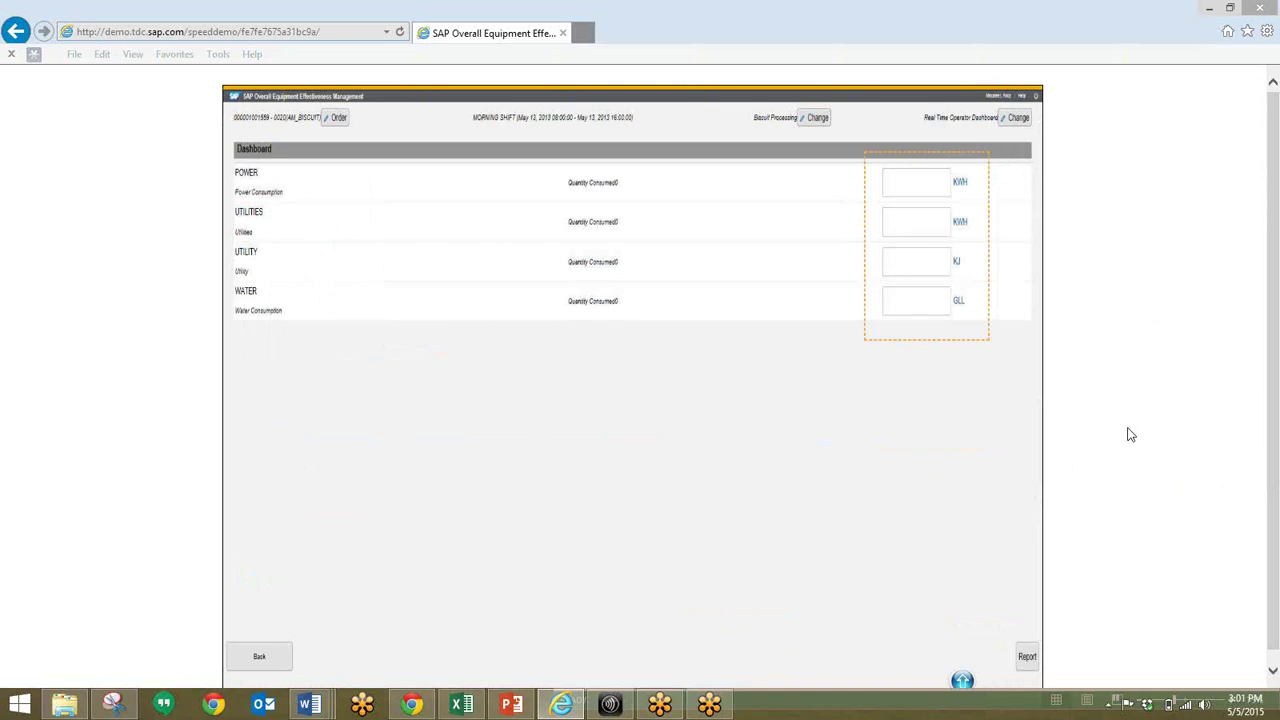
click(934, 349)
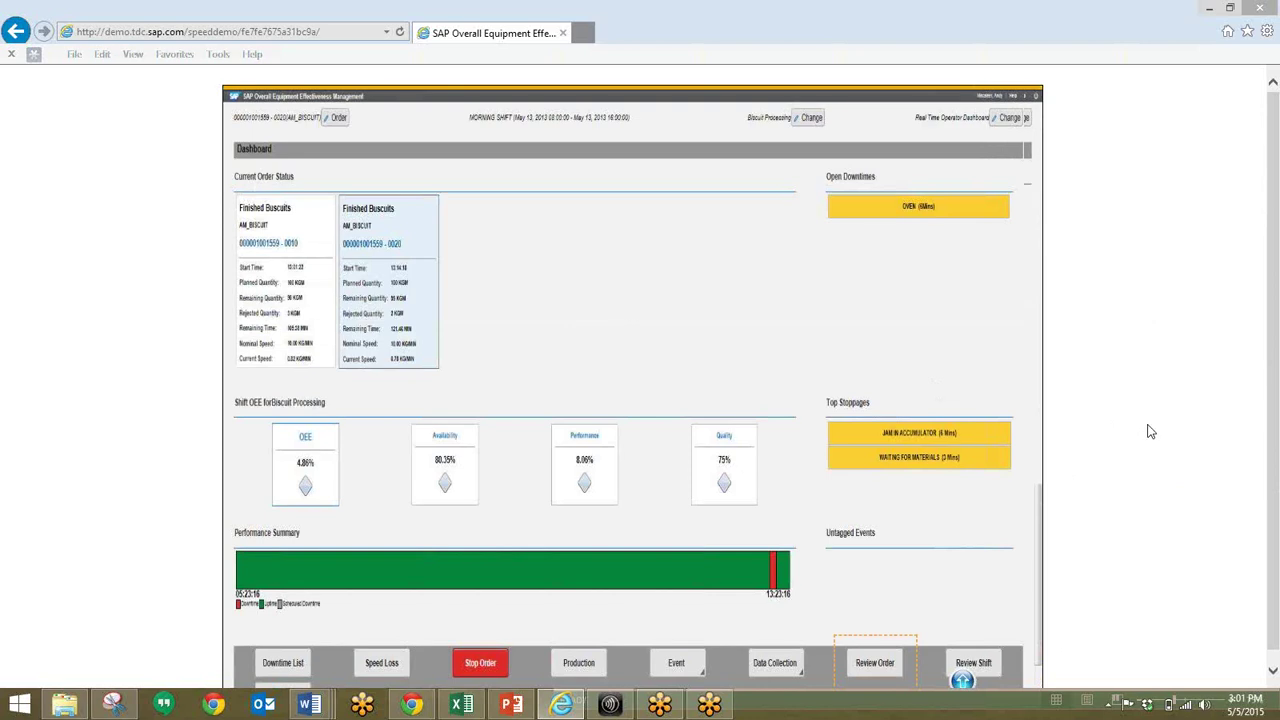
Review the order's production and downtimes, and assign the MATERIAL reason code CONTAMINATION to the 13:05:02 rework entry in its quality losses
click(886, 662)
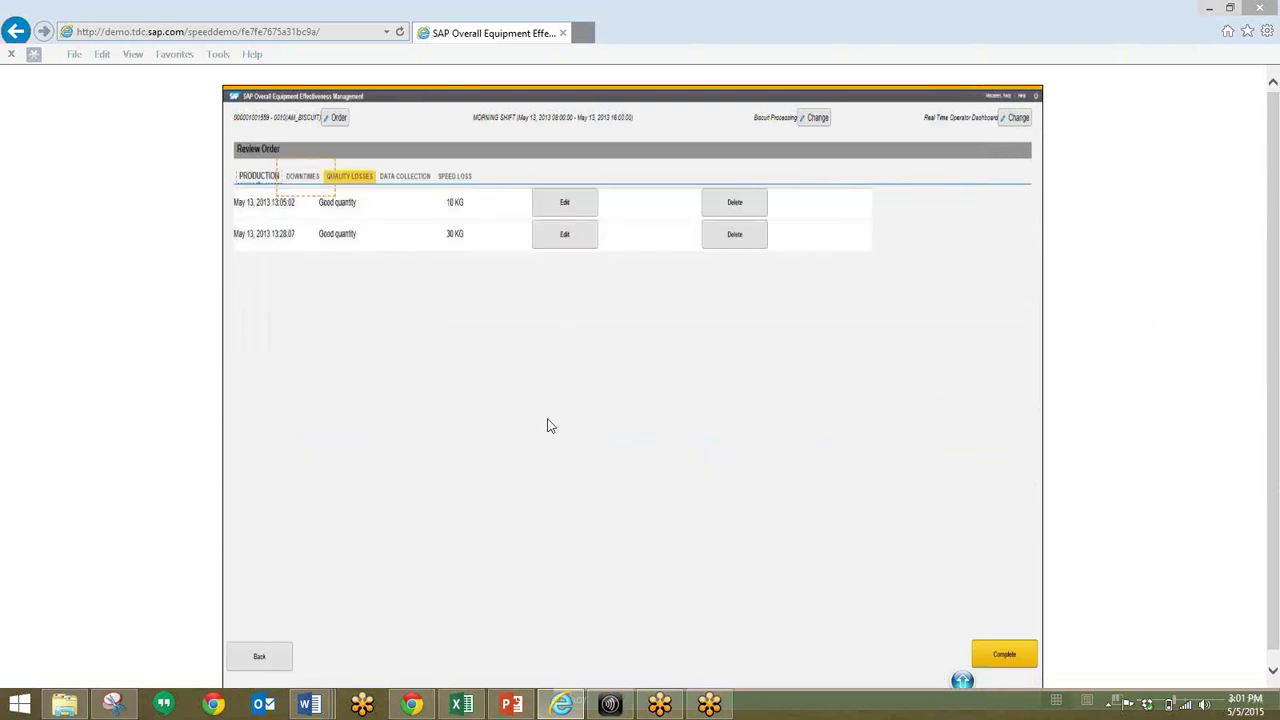
click(308, 178)
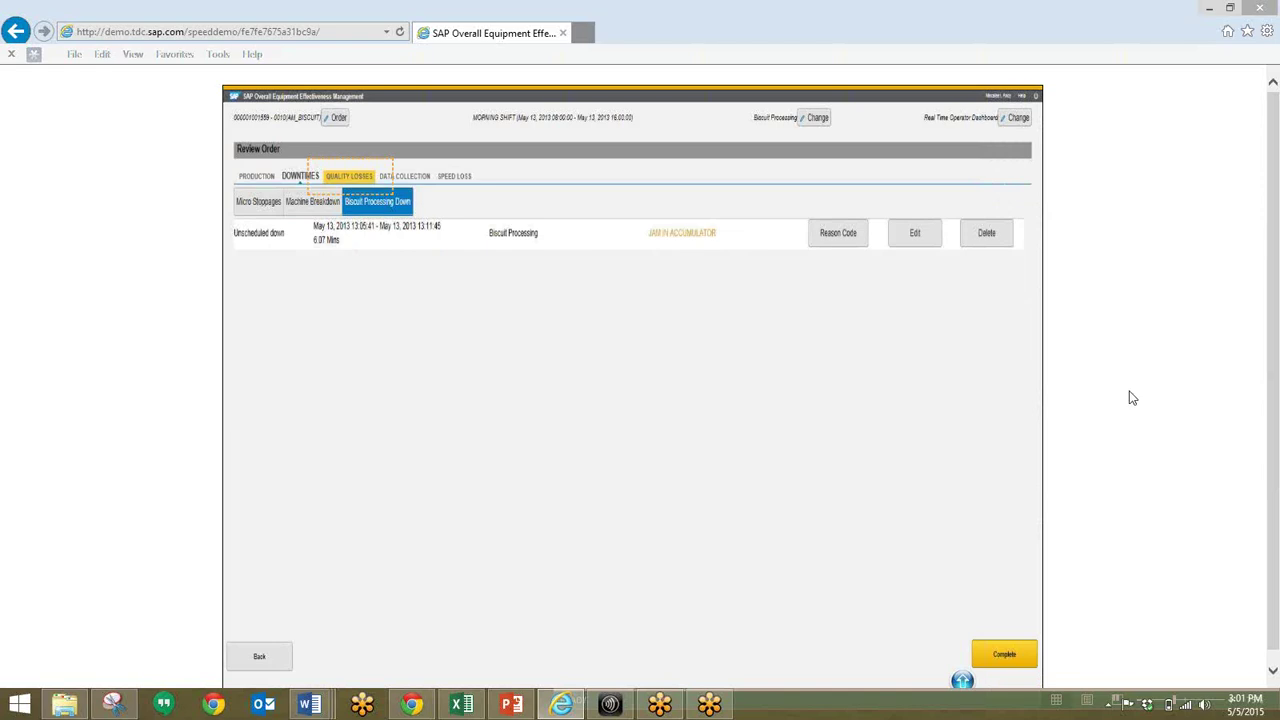
click(340, 179)
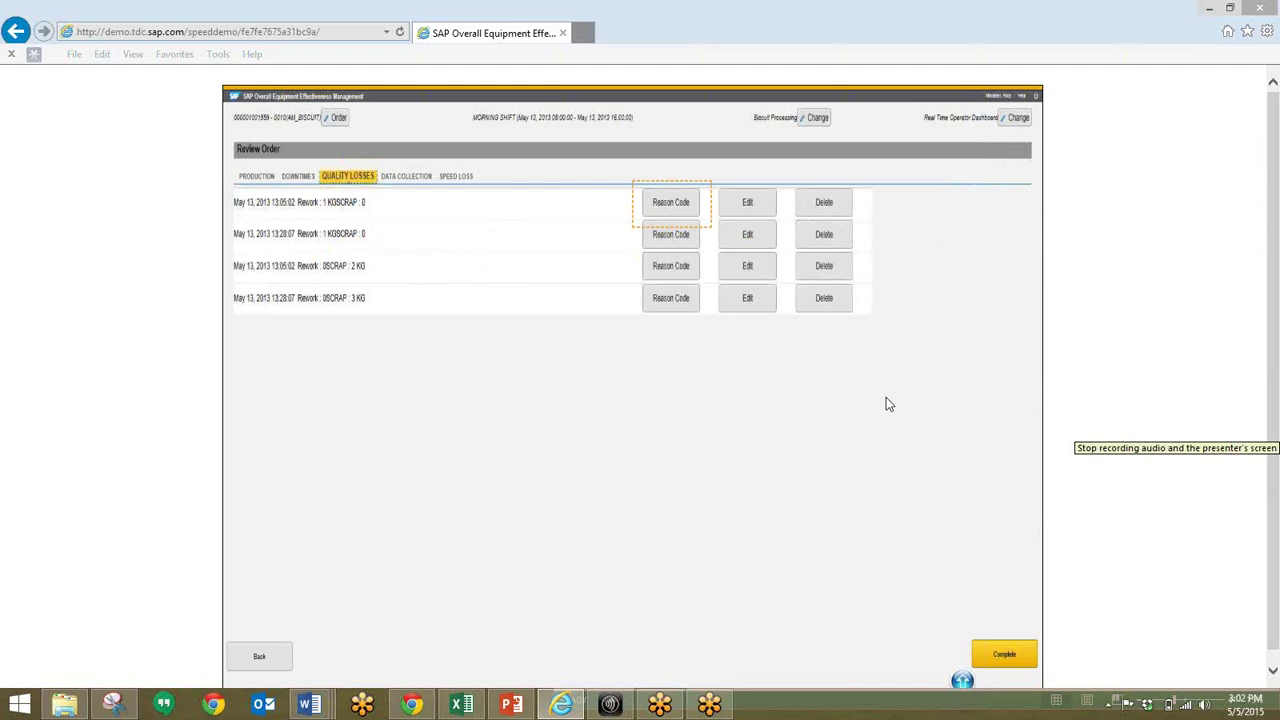
click(660, 203)
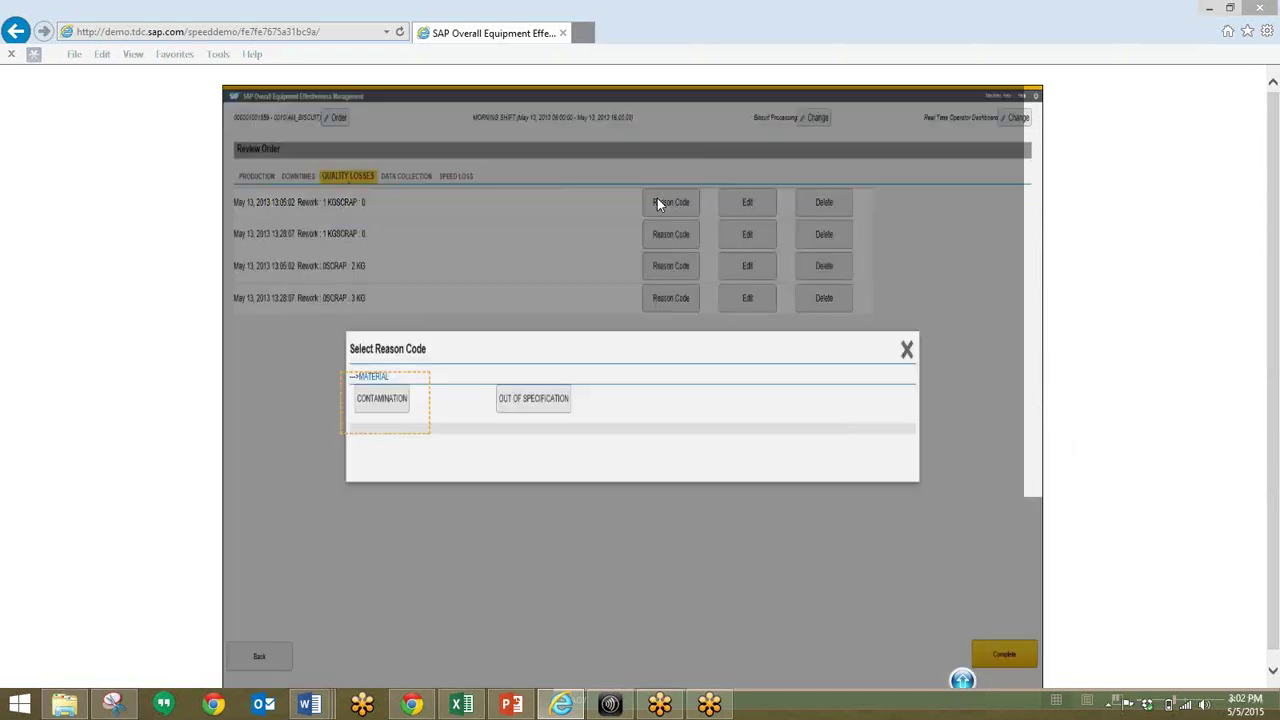
click(383, 400)
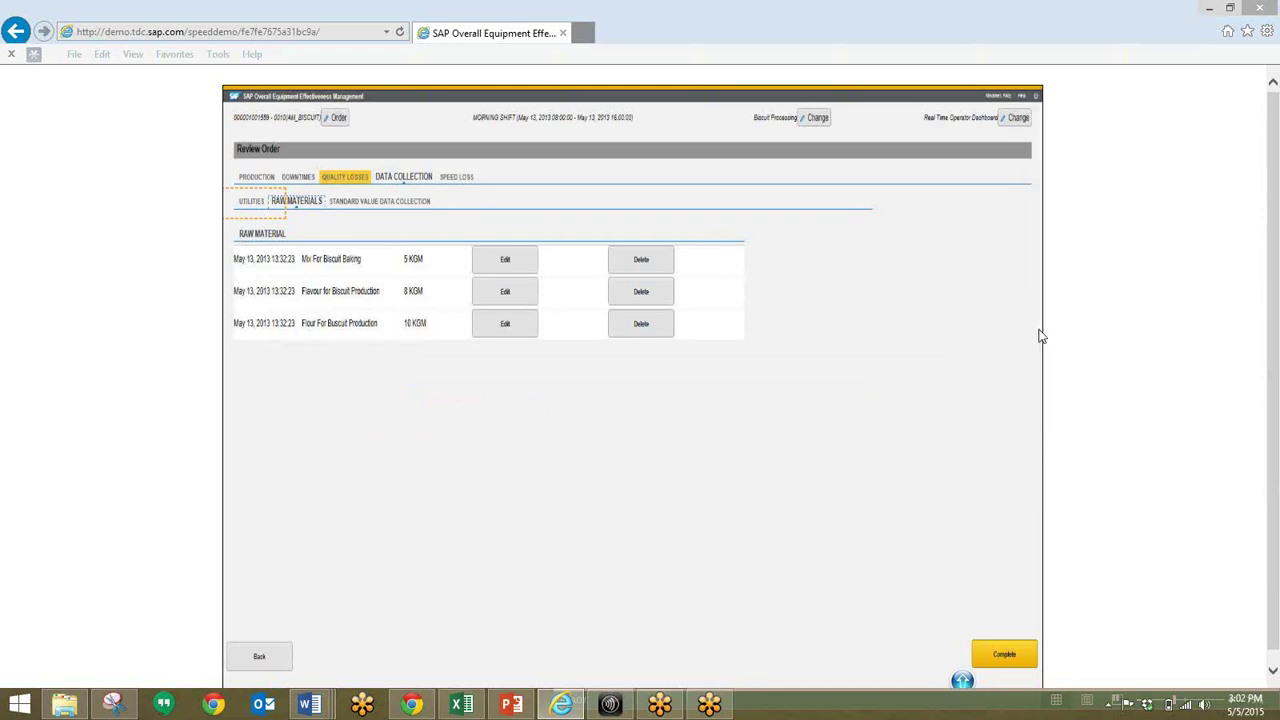
Check the order's collected utilities and speed loss entries, and complete the order
click(281, 201)
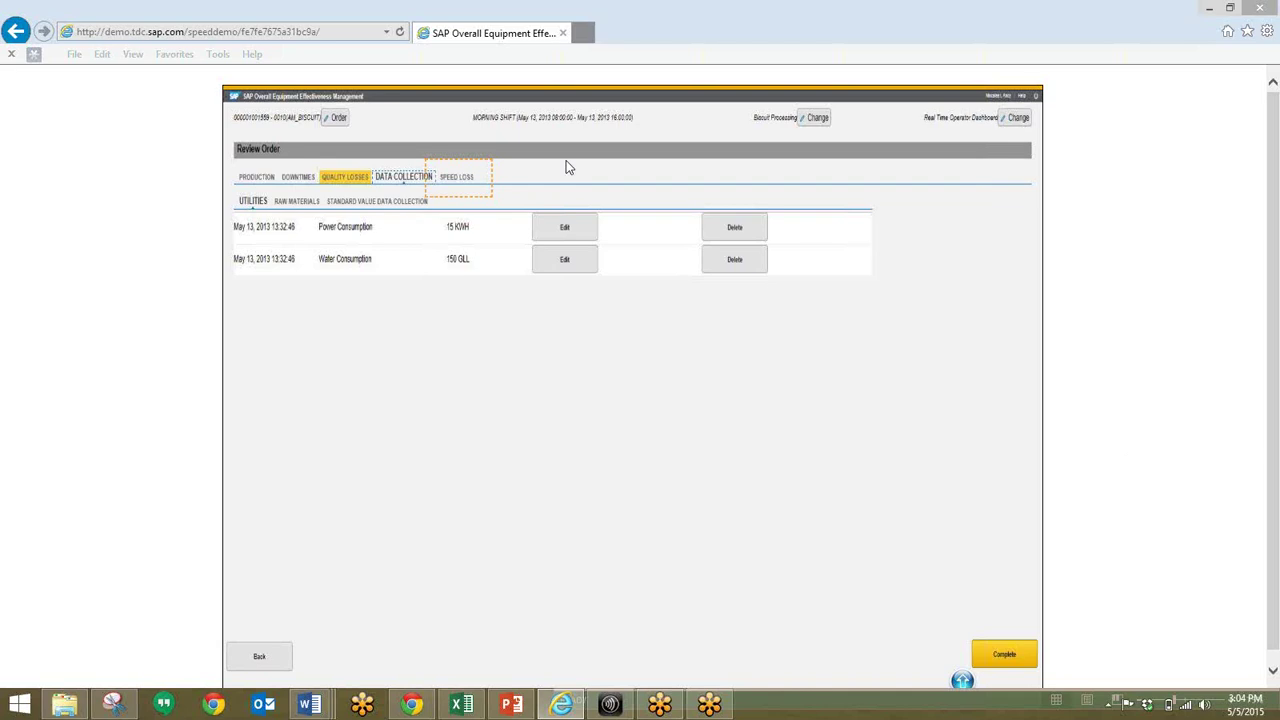
click(457, 187)
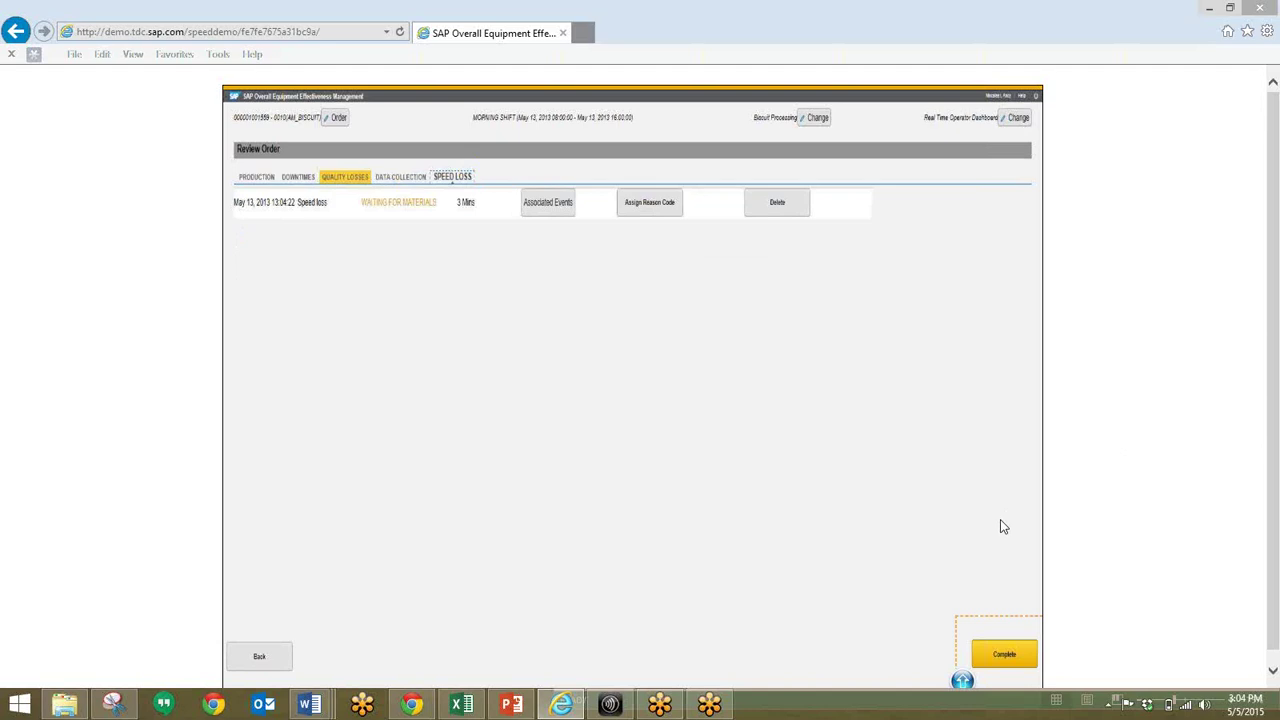
click(1004, 655)
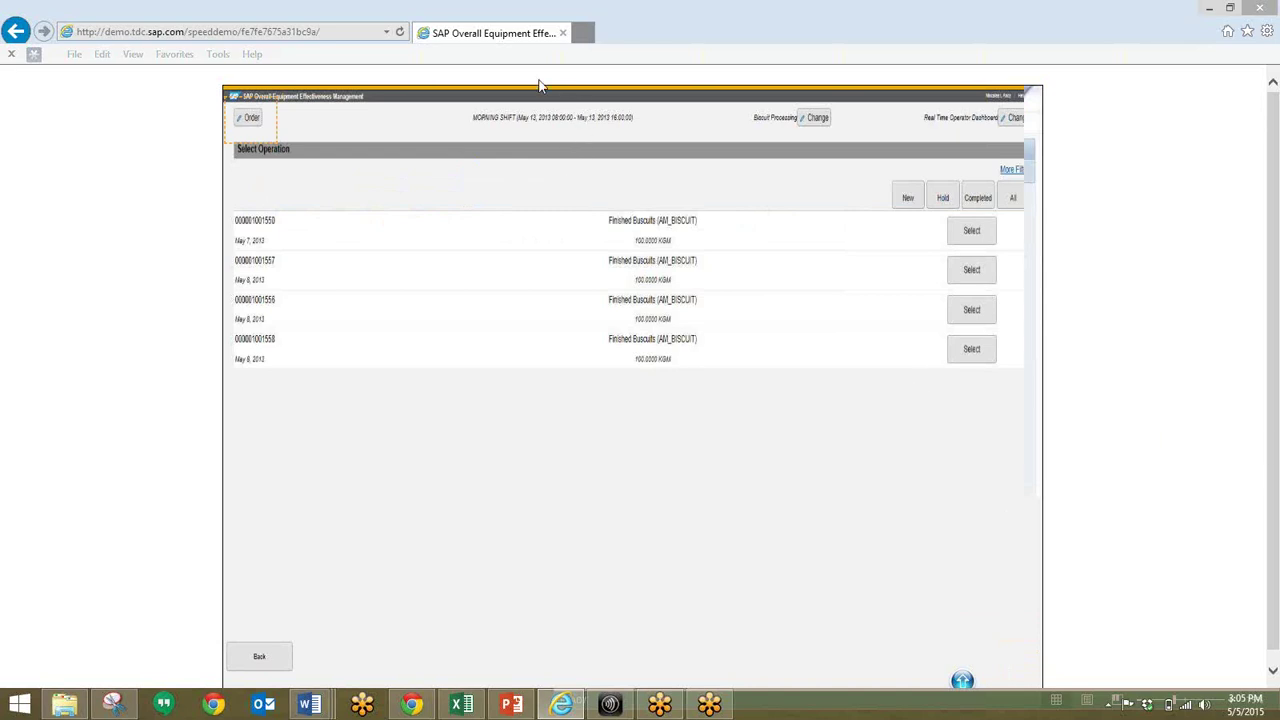
Open the production order display and examine the confirmed quantities and activities of operation 0010
click(249, 121)
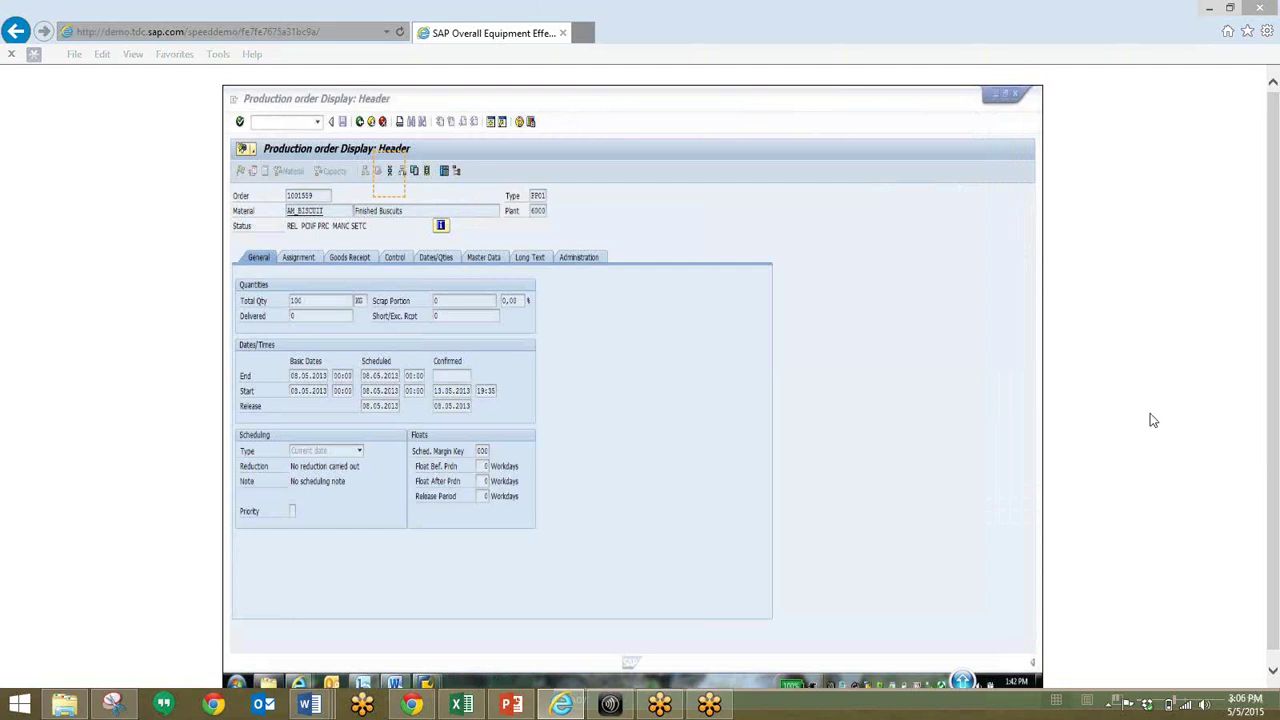
click(391, 172)
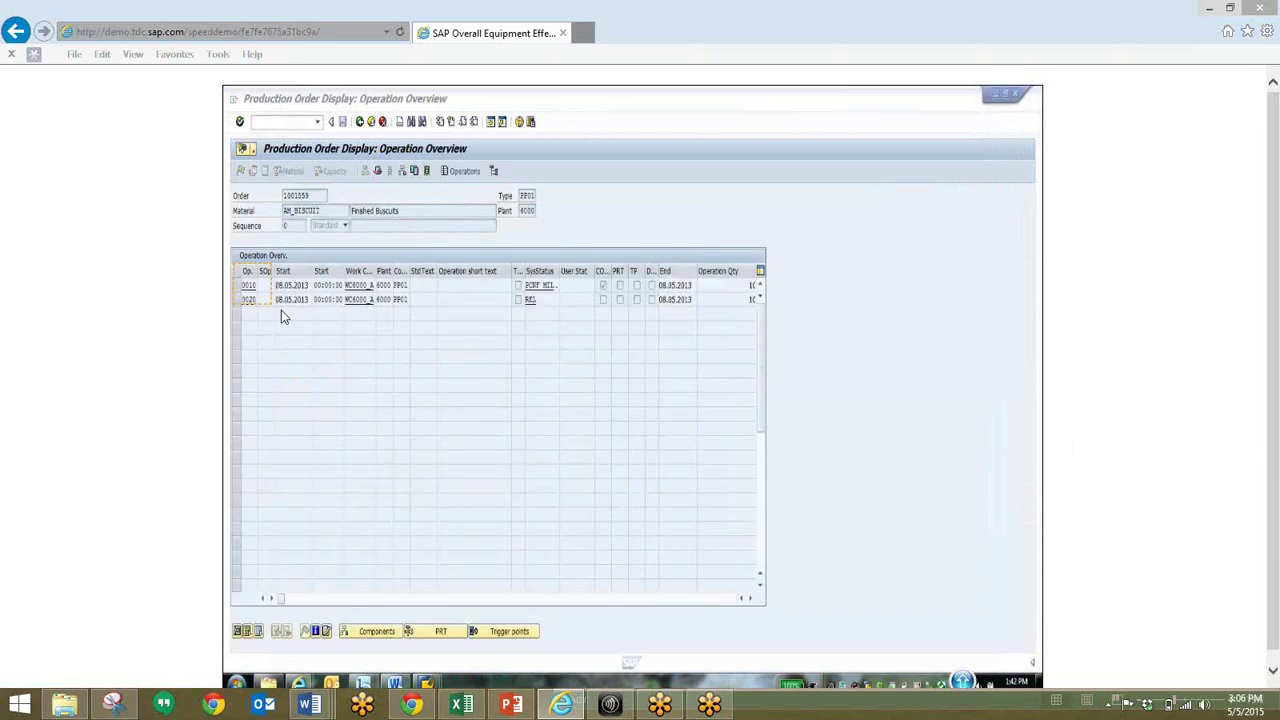
double_click(248, 285)
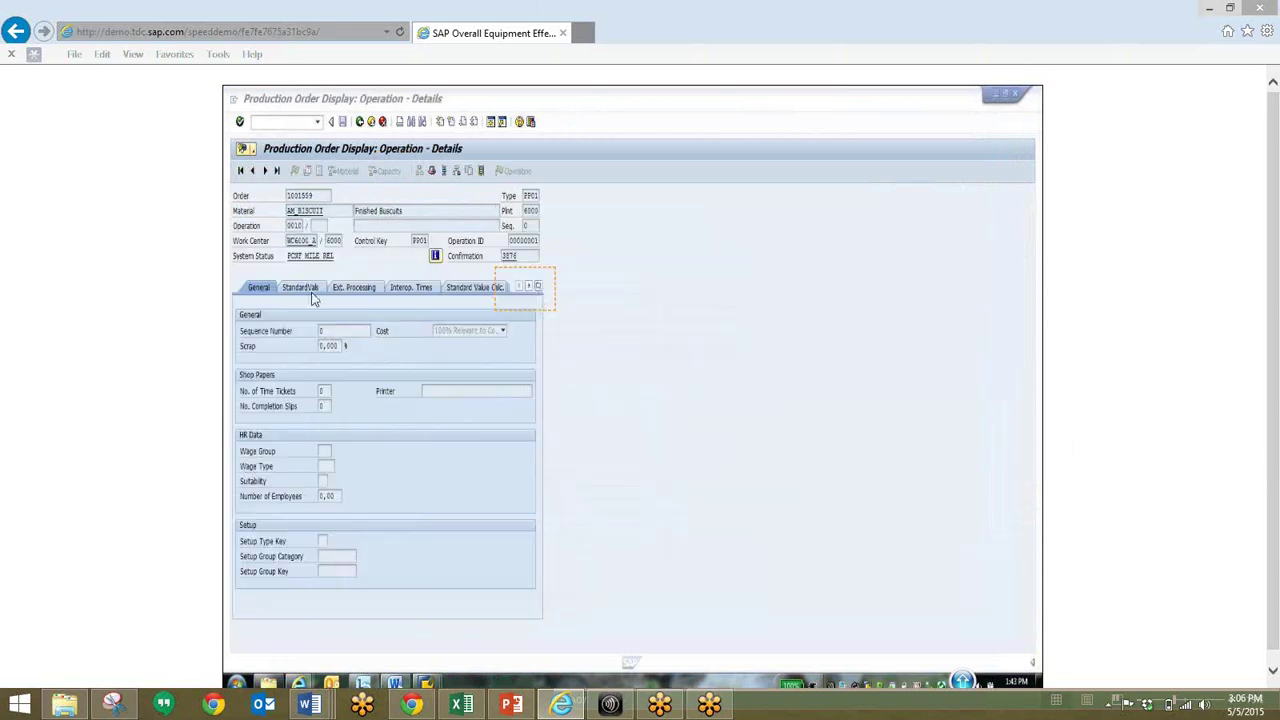
click(530, 289)
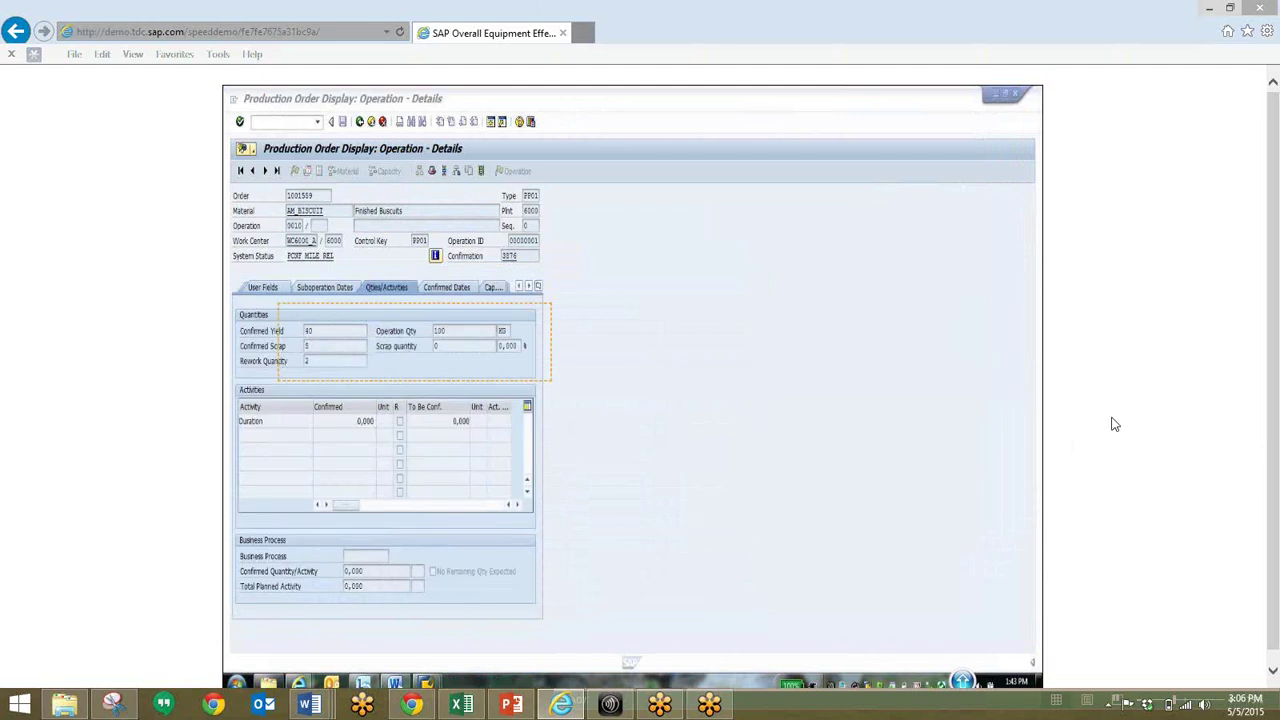